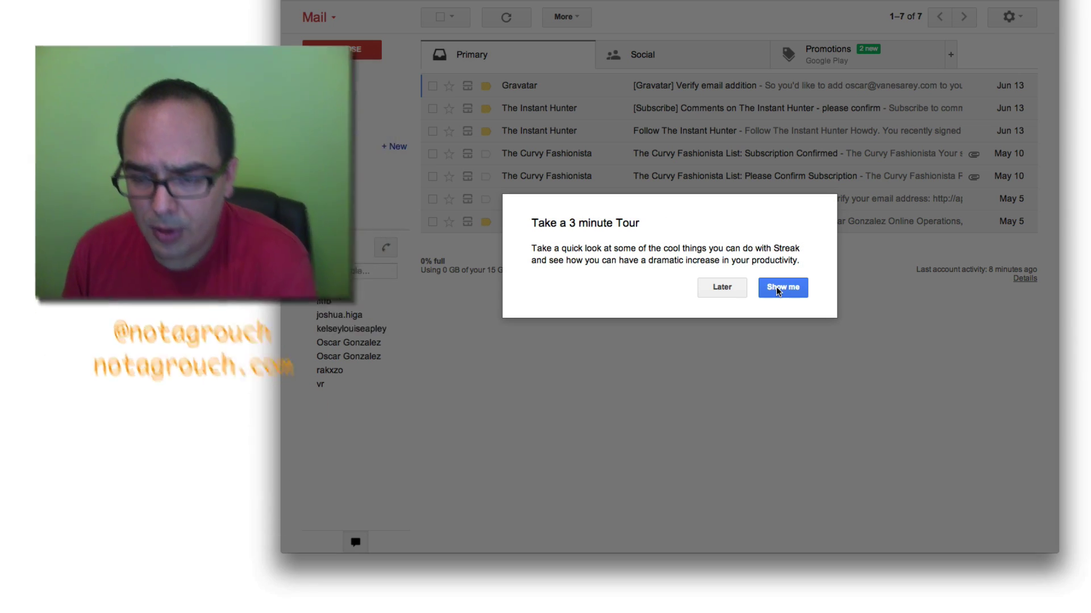
- Start the Streak guided tour, which opens a sample candidate's box in Hiring
left_click(778, 288)
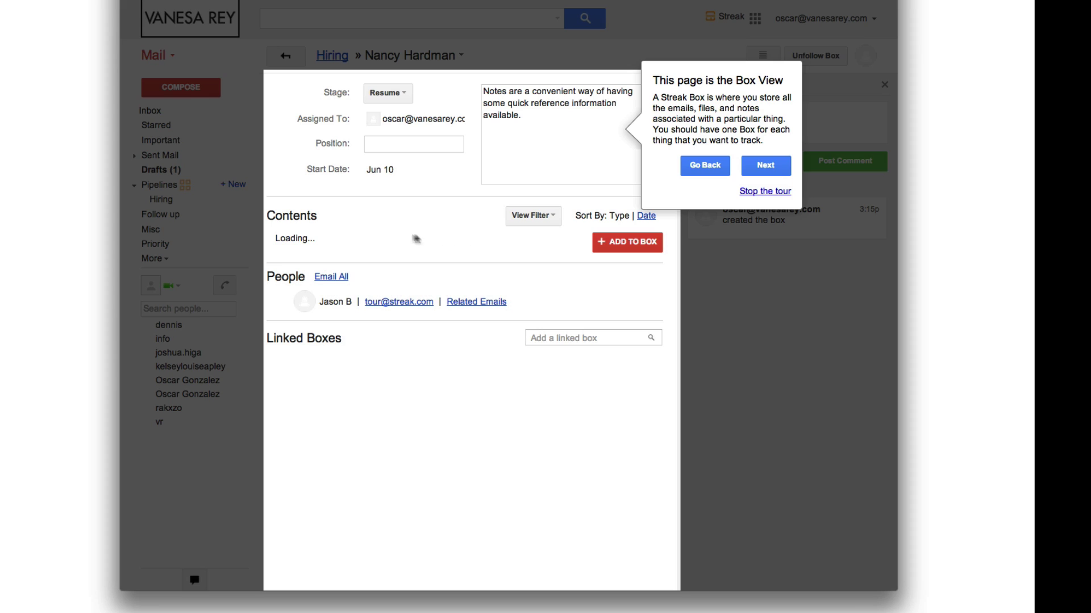
- Advance the tour through the Box Fields, box emails and activity feed tips
left_click(757, 167)
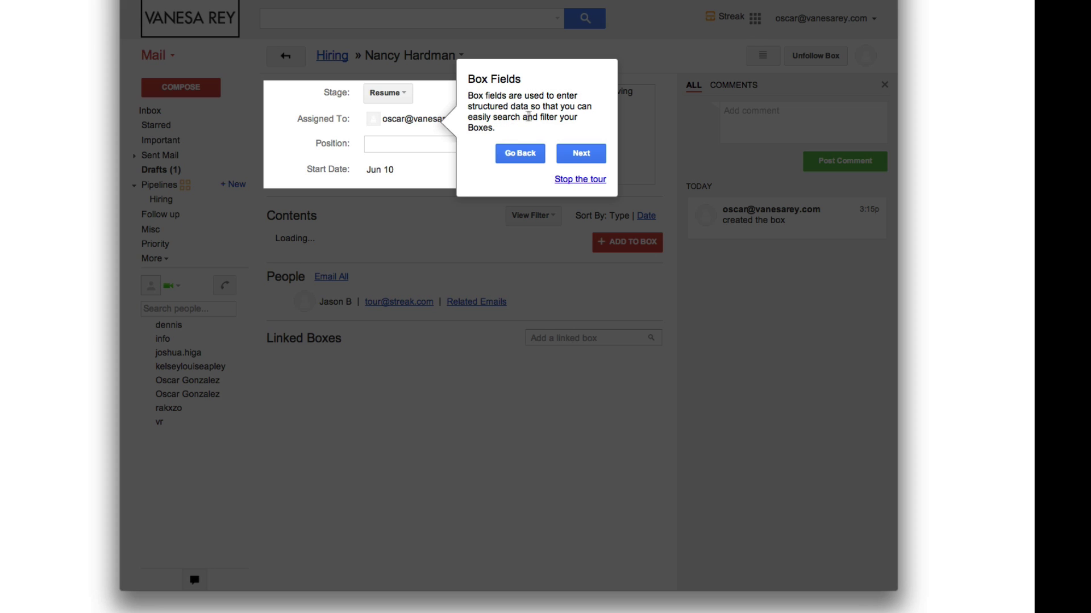
left_click(595, 154)
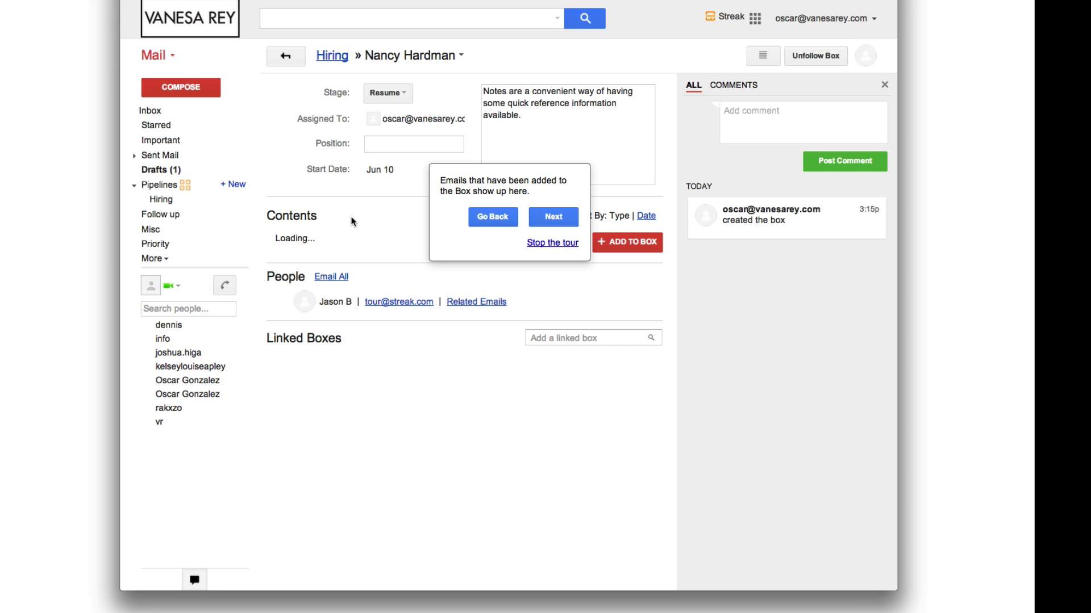
left_click(544, 221)
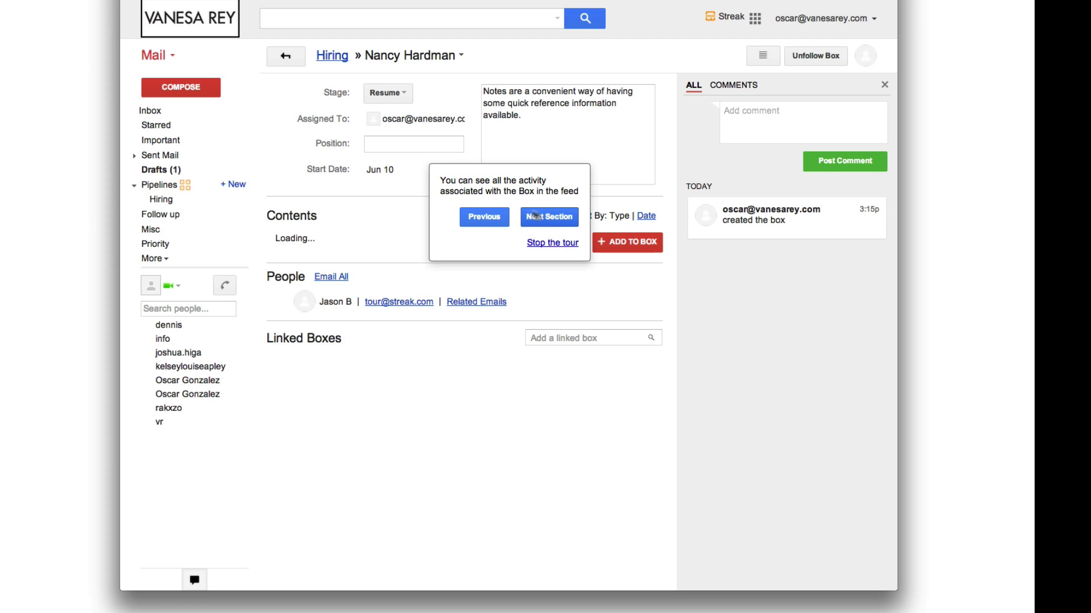
- Continue the tour into the Hiring pipeline view and its stages explanation
left_click(559, 219)
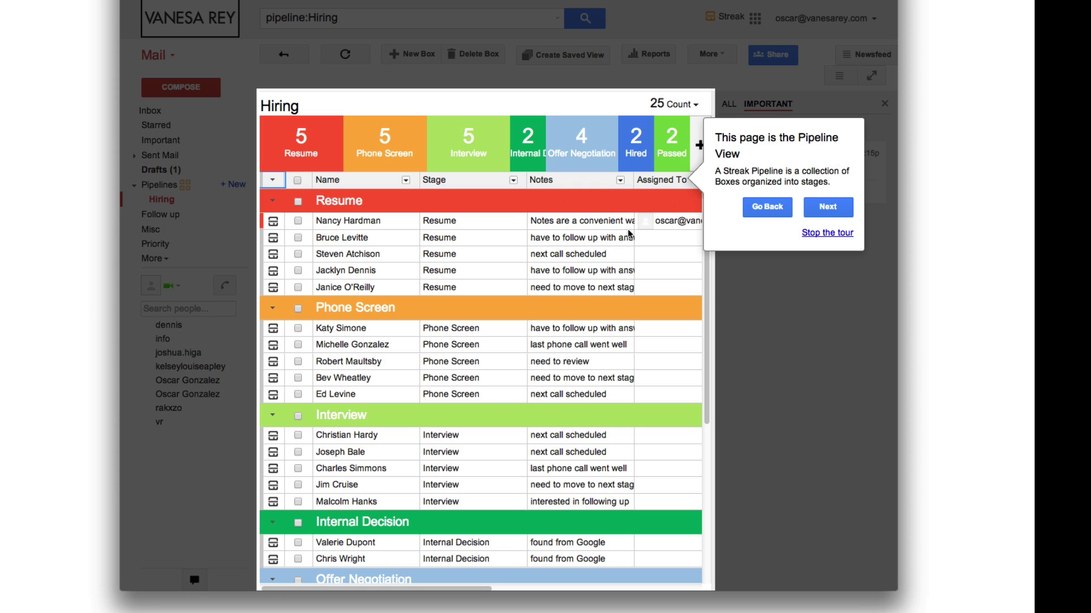
left_click(840, 211)
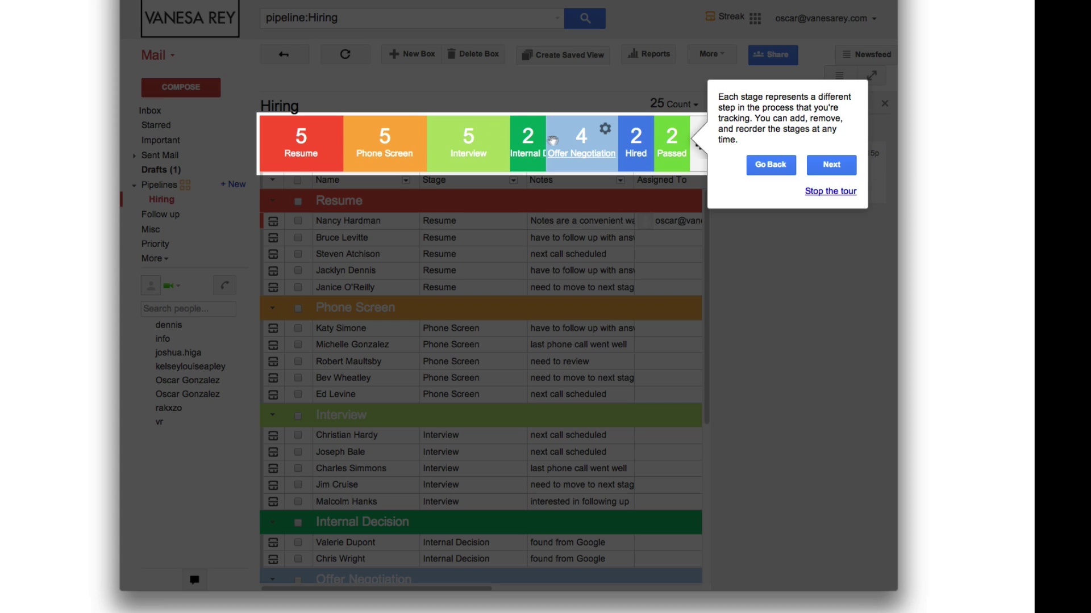
- Step through the tour's table rows, extra columns, sharing and pipeline access tips
left_click(826, 165)
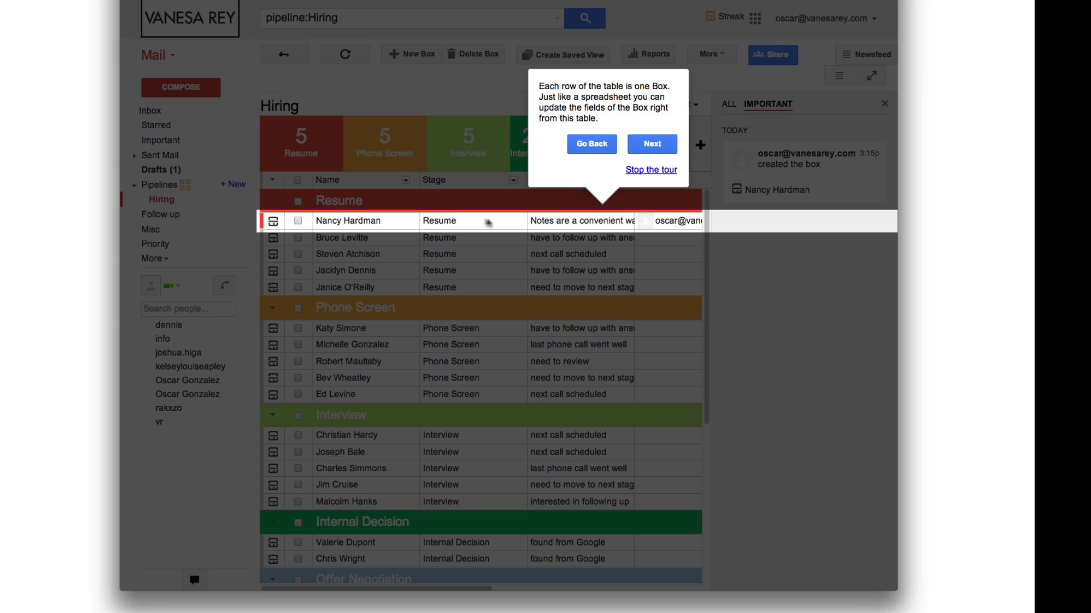
left_click(655, 145)
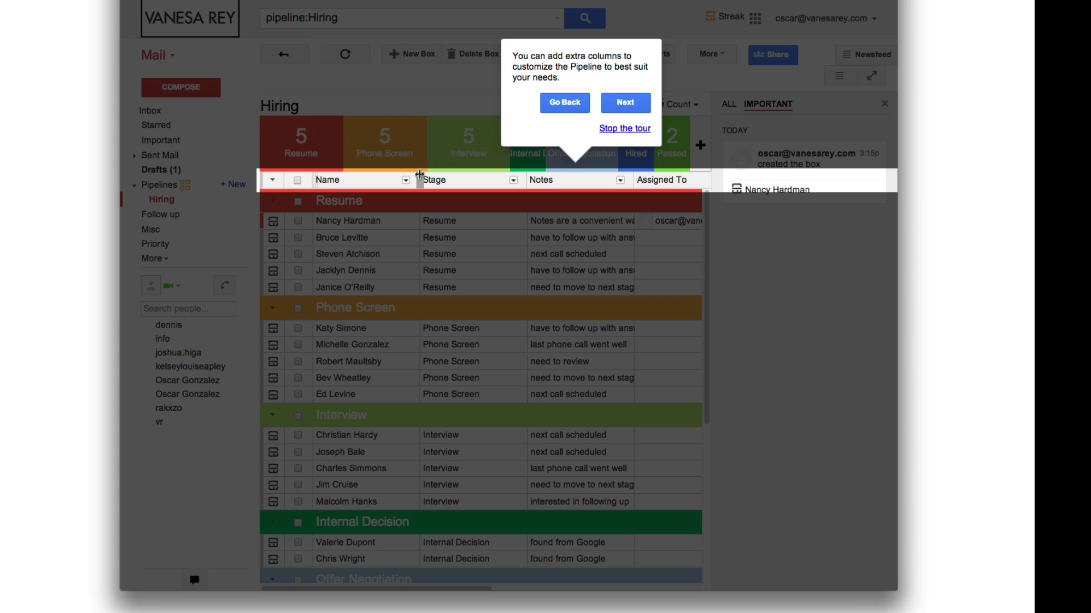
left_click(605, 112)
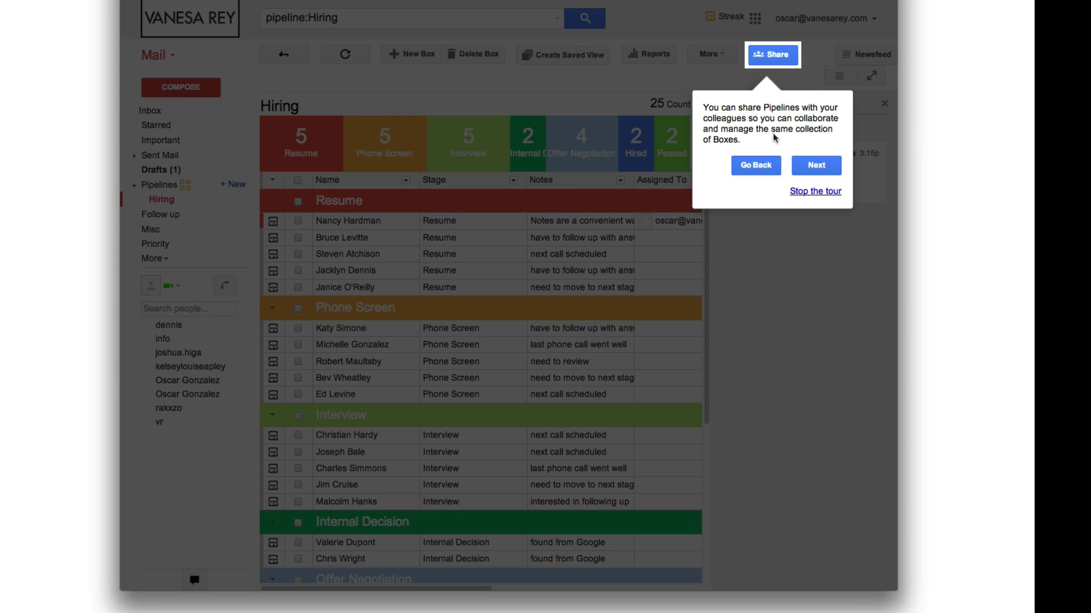
left_click(798, 170)
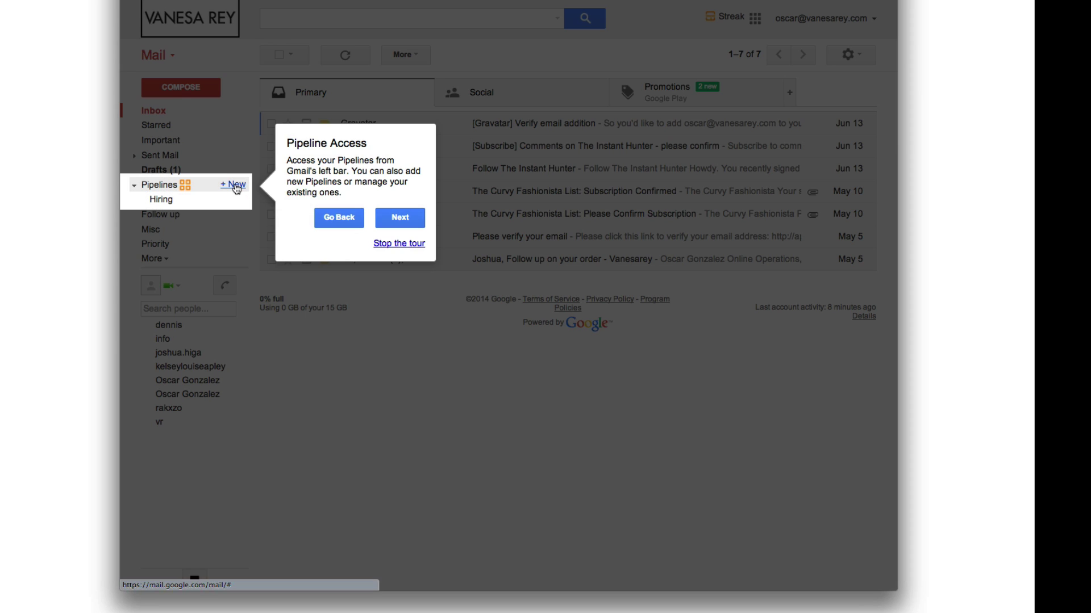
- Reach the tour's final message, finish the tour and minimize the Streak help panel
left_click(392, 217)
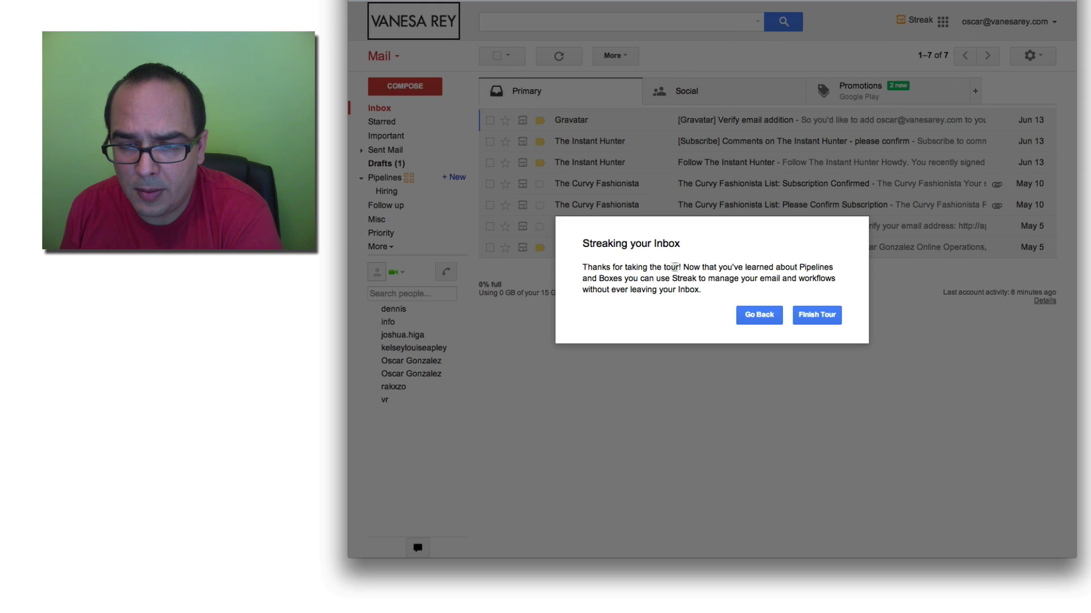
left_click(815, 317)
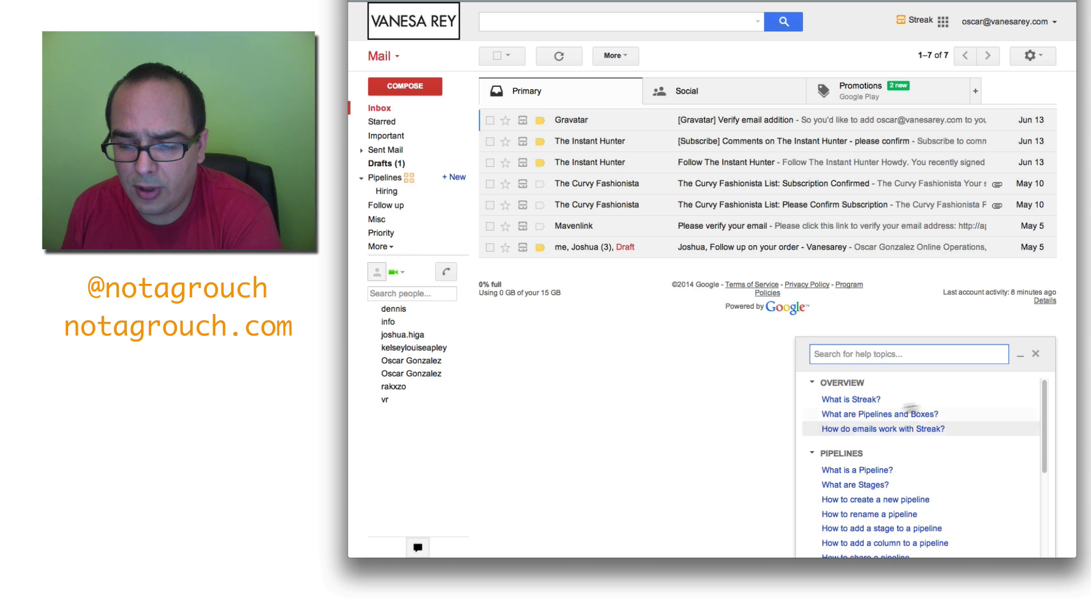
left_click(1020, 356)
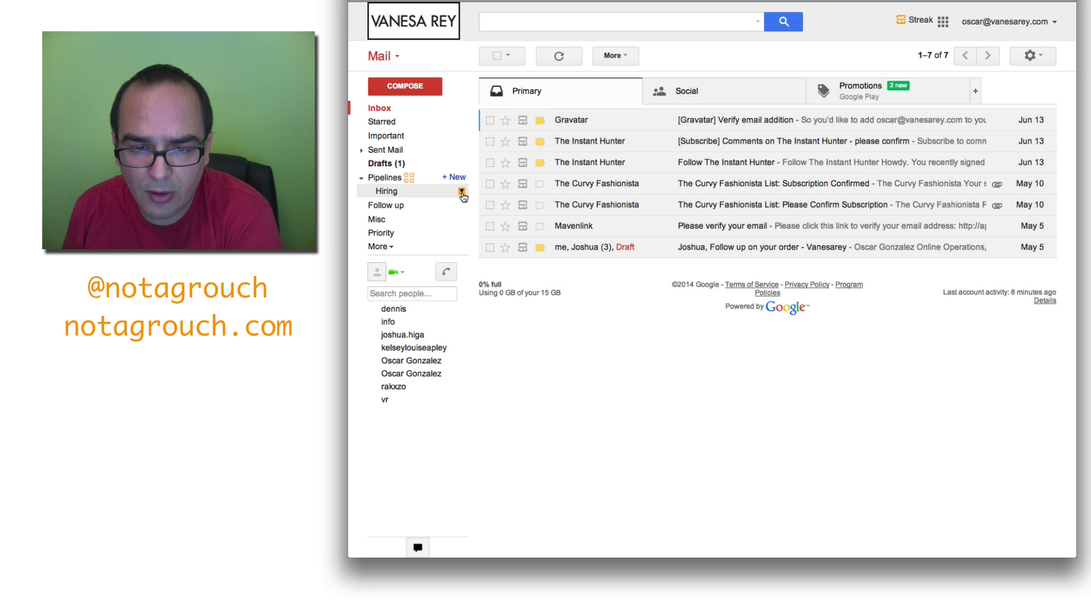
- Use the Hiring pipeline's Rename Pipeline option to change its name to 'Recruiting'
left_click(461, 191)
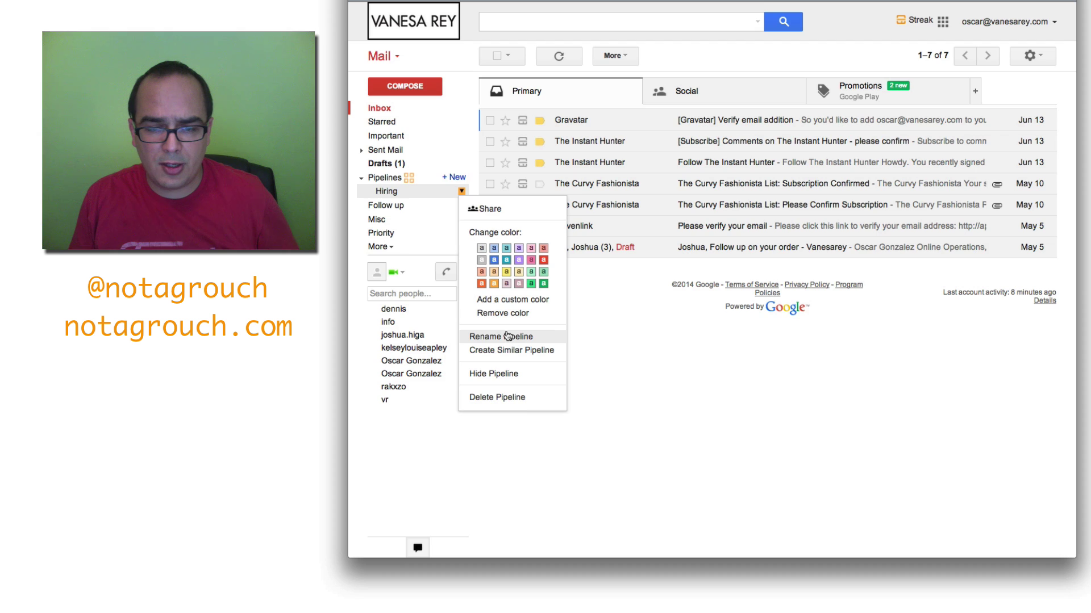
left_click(508, 337)
double_click(595, 278)
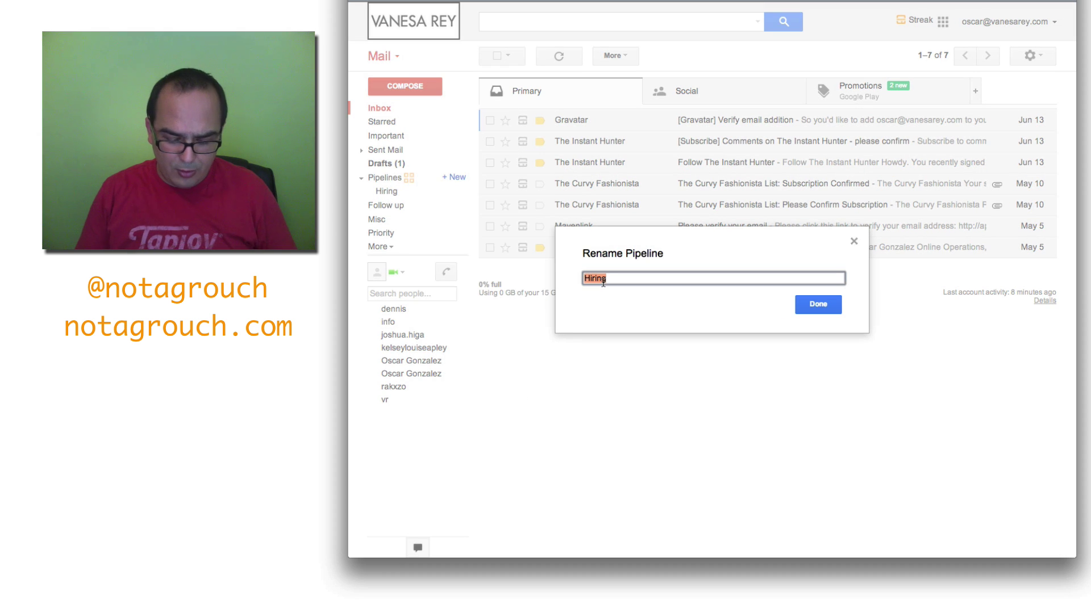
type("Recrui")
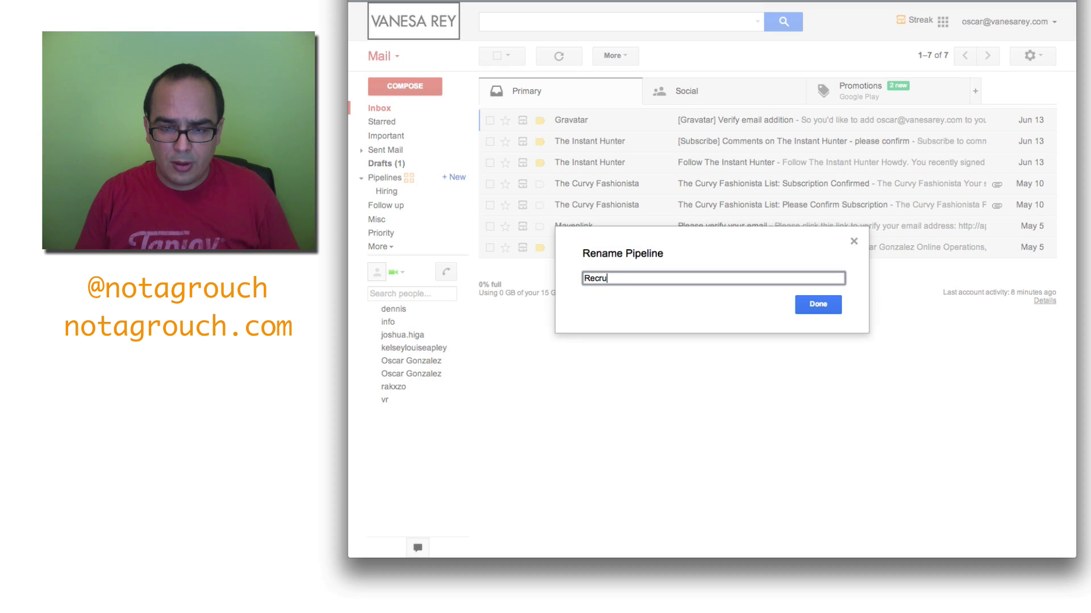
type("ting")
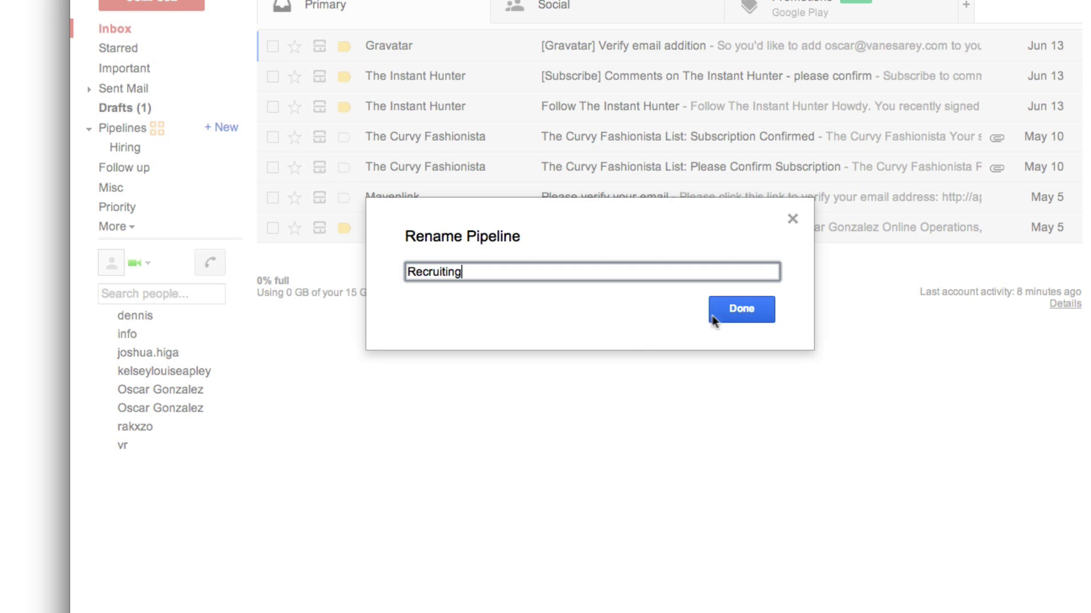
left_click(807, 304)
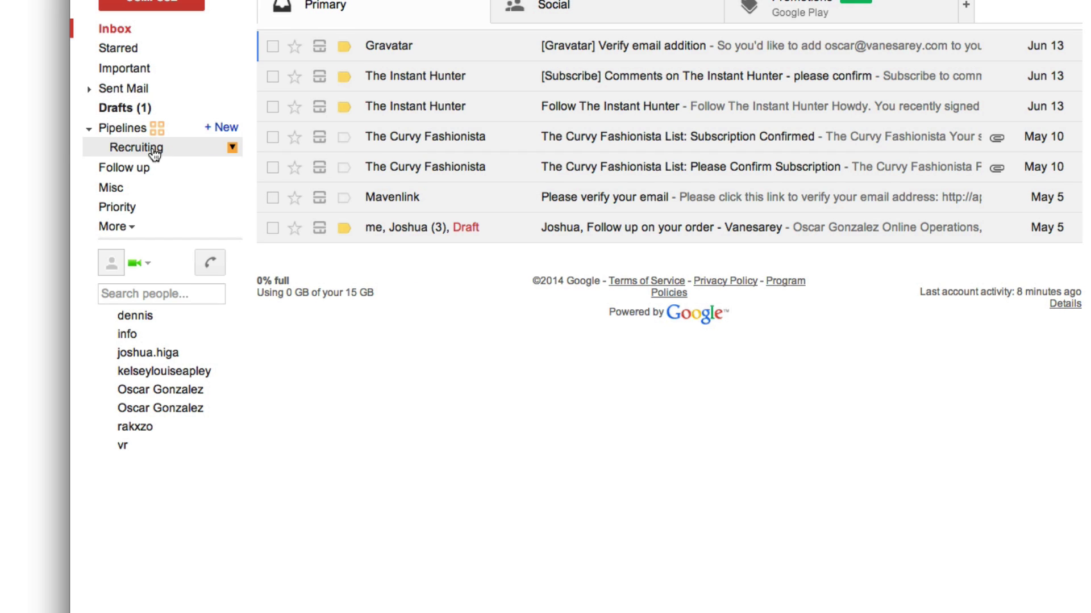
- Open the Recruiting pipeline and delete its Resume stage
left_click(154, 150)
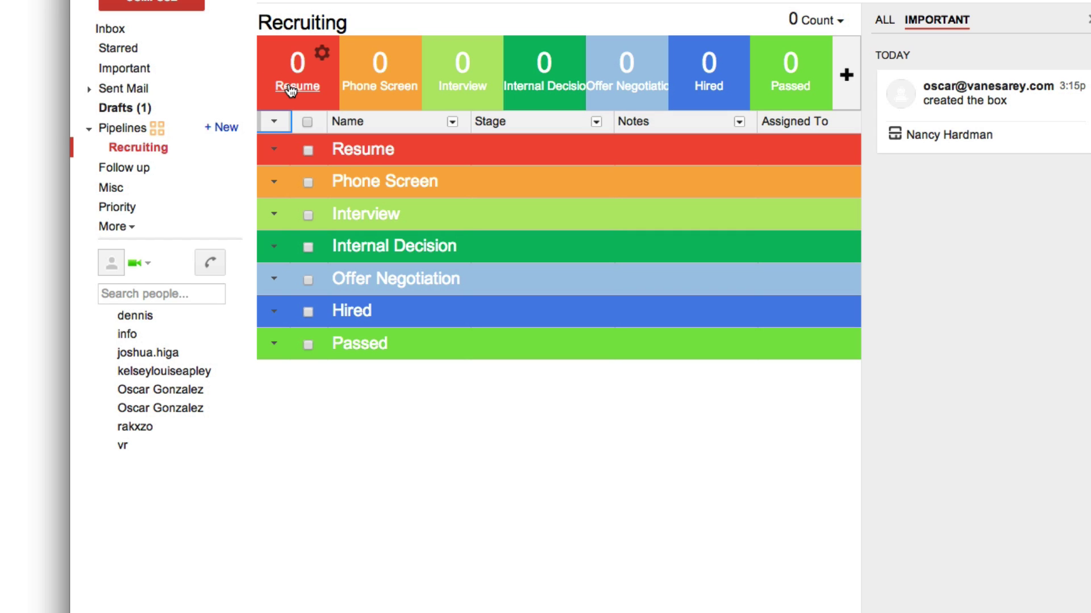
left_click(290, 88)
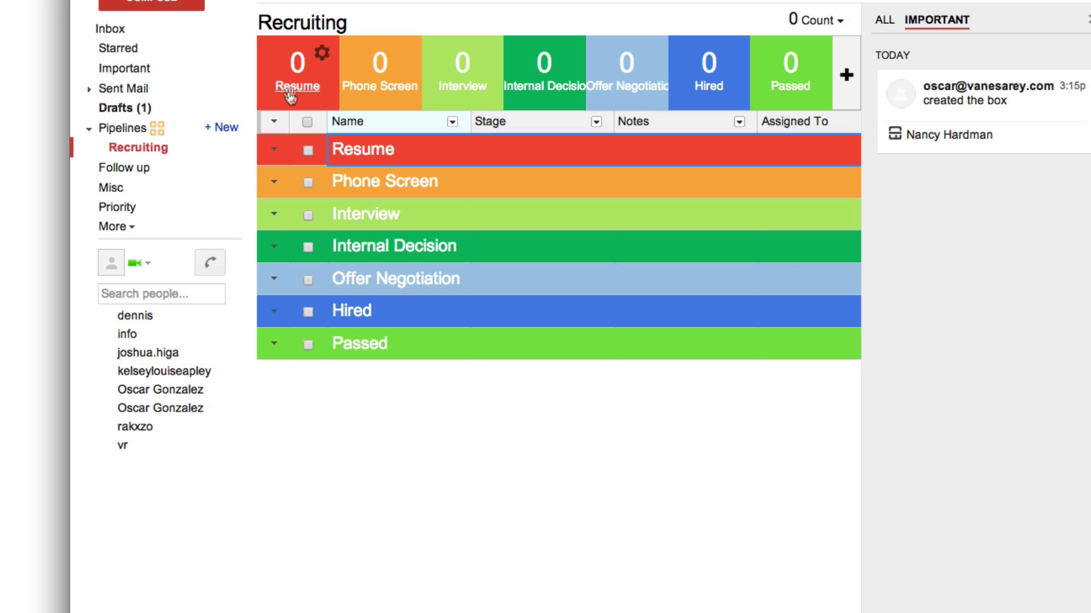
left_click(323, 53)
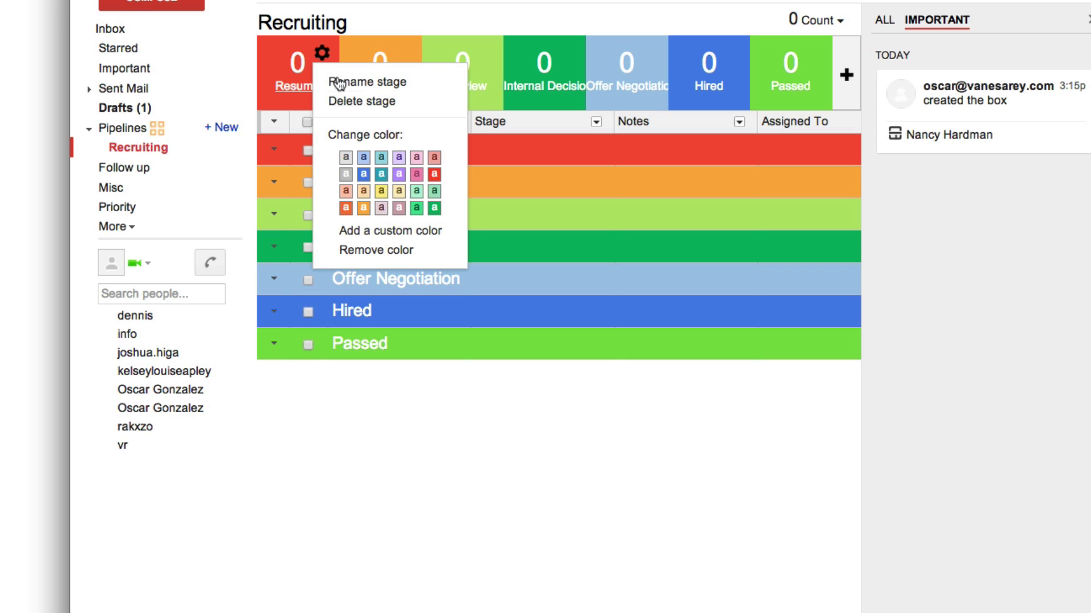
left_click(345, 105)
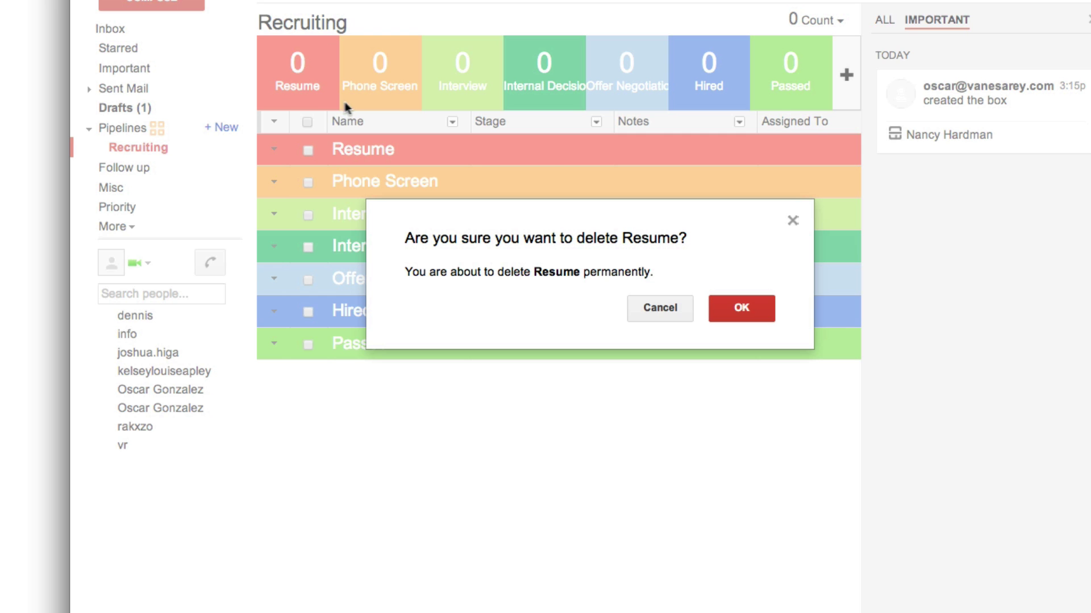
left_click(743, 308)
- Clear the Phone Screen stage name and rename the Interview stage to 'In Contact'
left_click(336, 53)
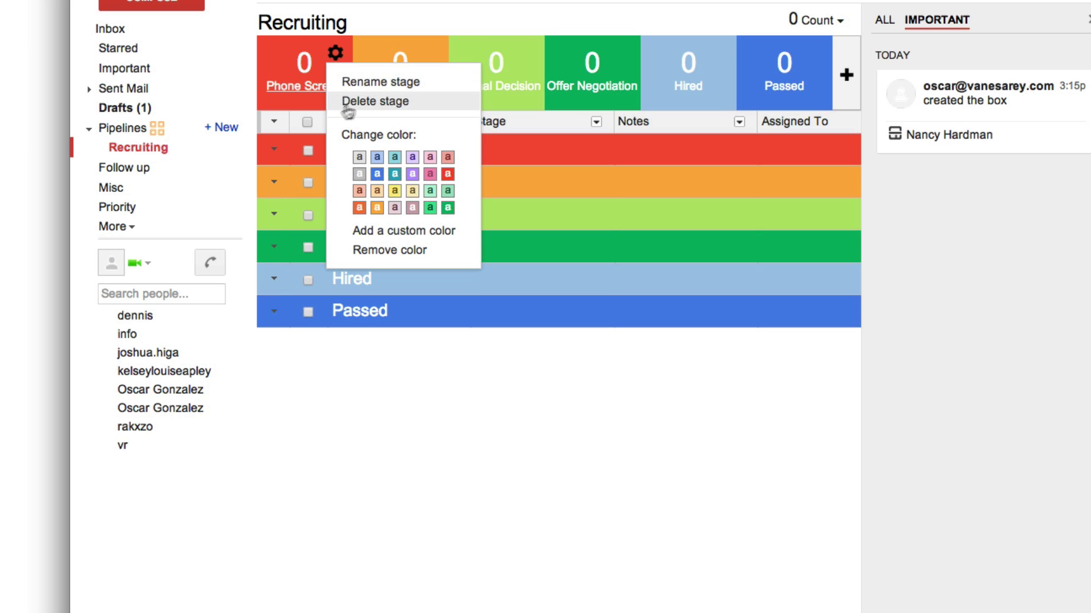
left_click(366, 87)
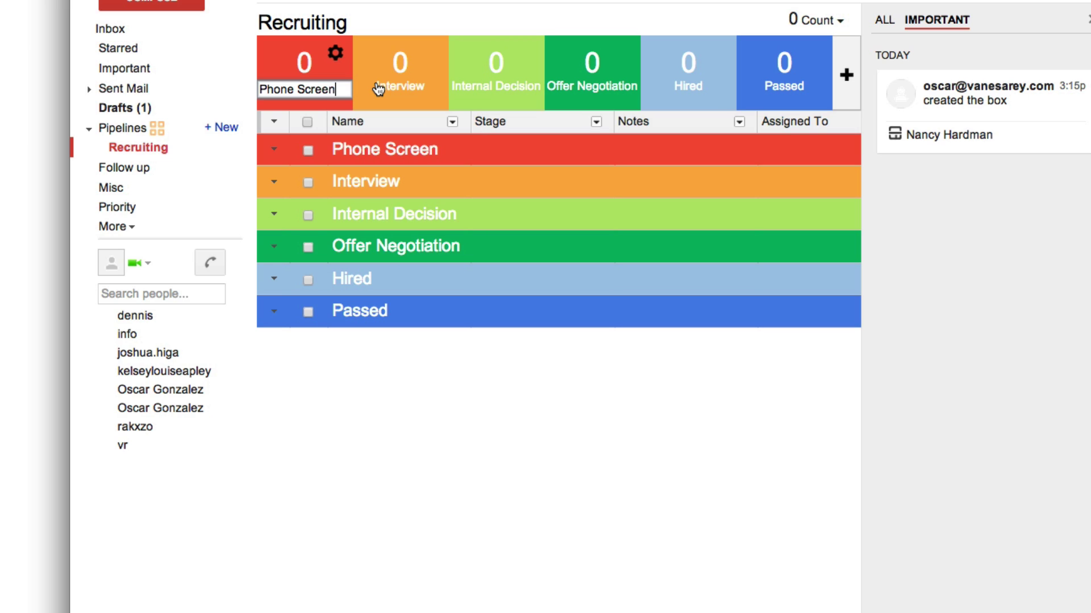
key("BackSpace")
key("BackSpace")
key("BackSpace")
key("BackSpace")
key("BackSpace")
key("BackSpace")
key("BackSpace")
key("BackSpace")
key("BackSpace")
key("BackSpace")
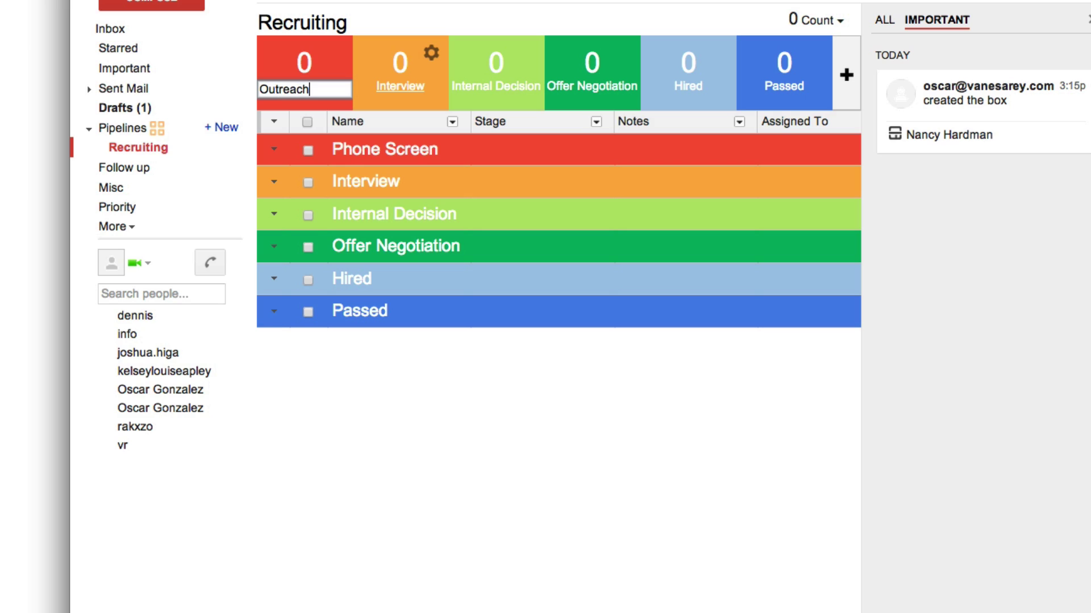
left_click(431, 53)
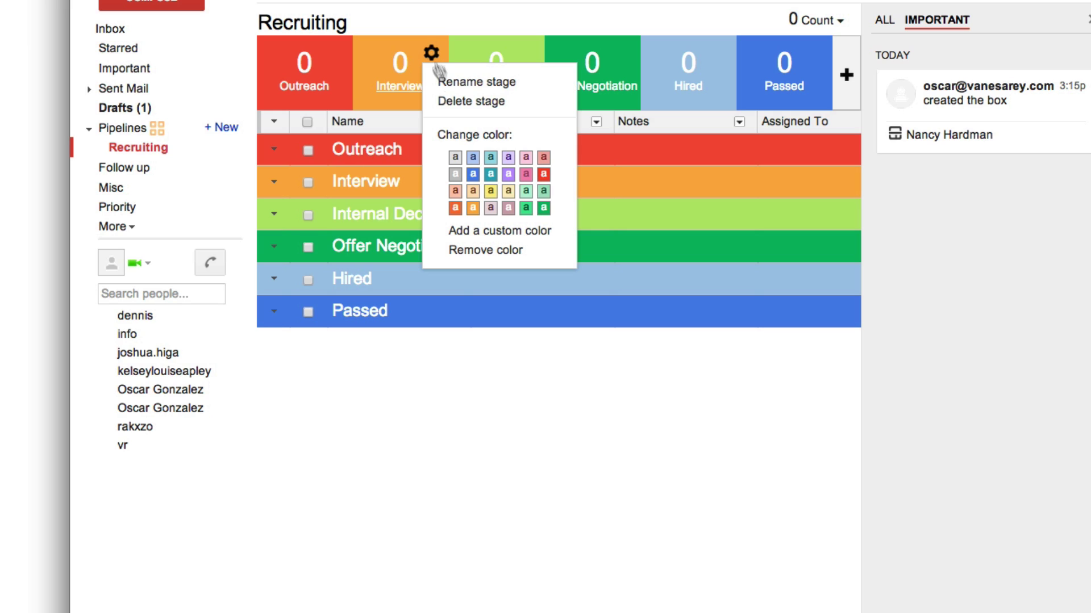
left_click(455, 81)
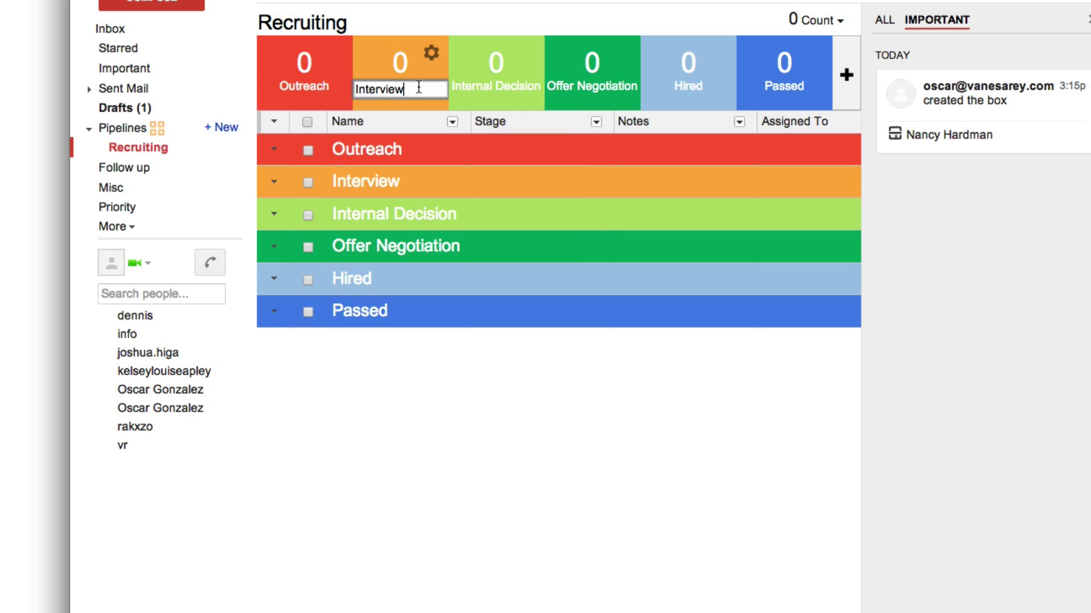
double_click(419, 86)
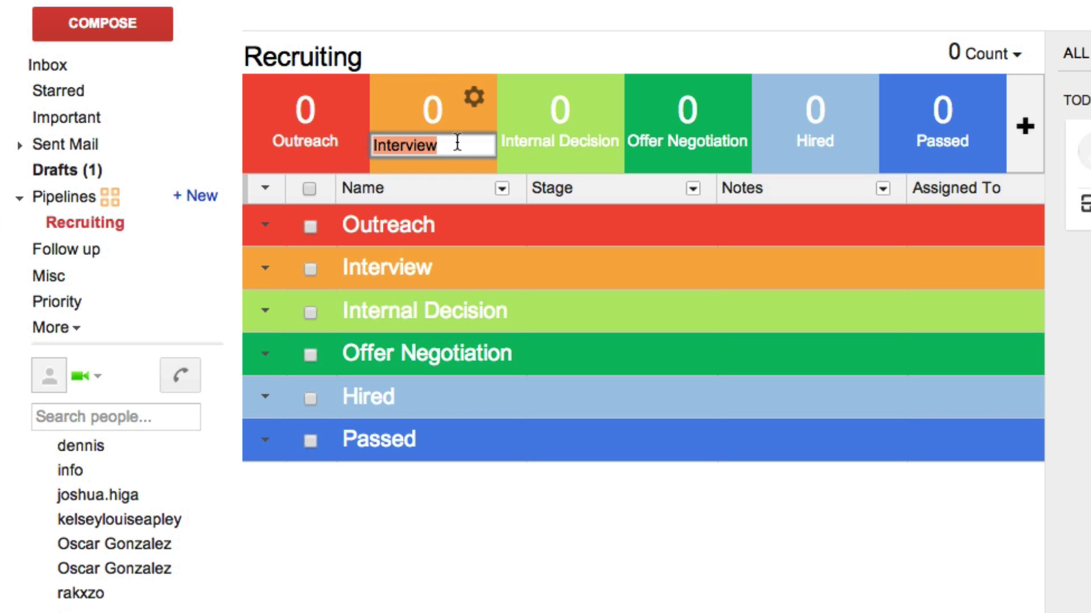
type("I")
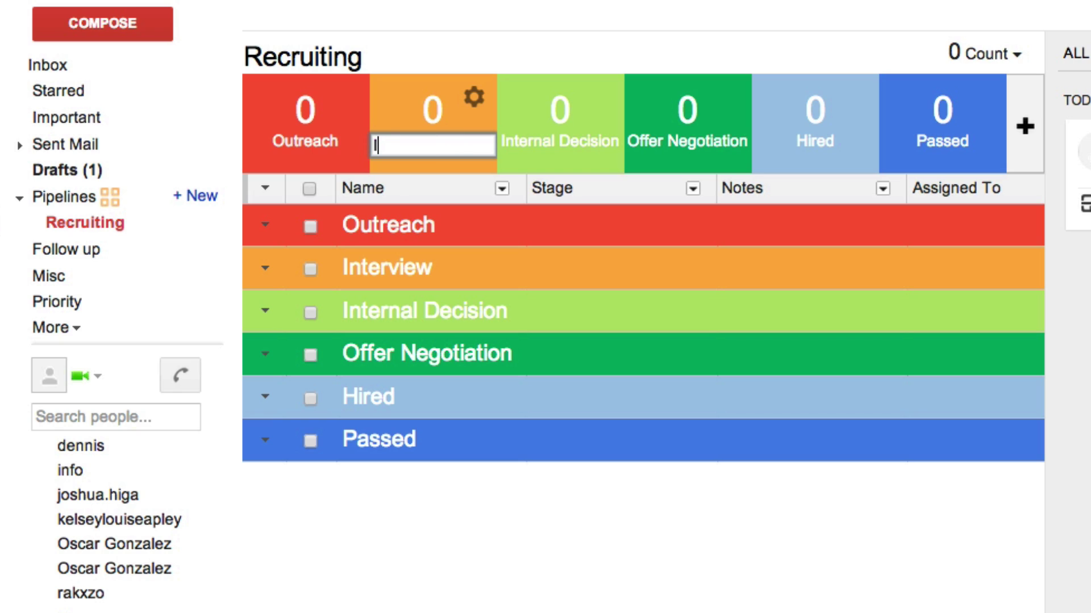
type("n Contact")
key("Return")
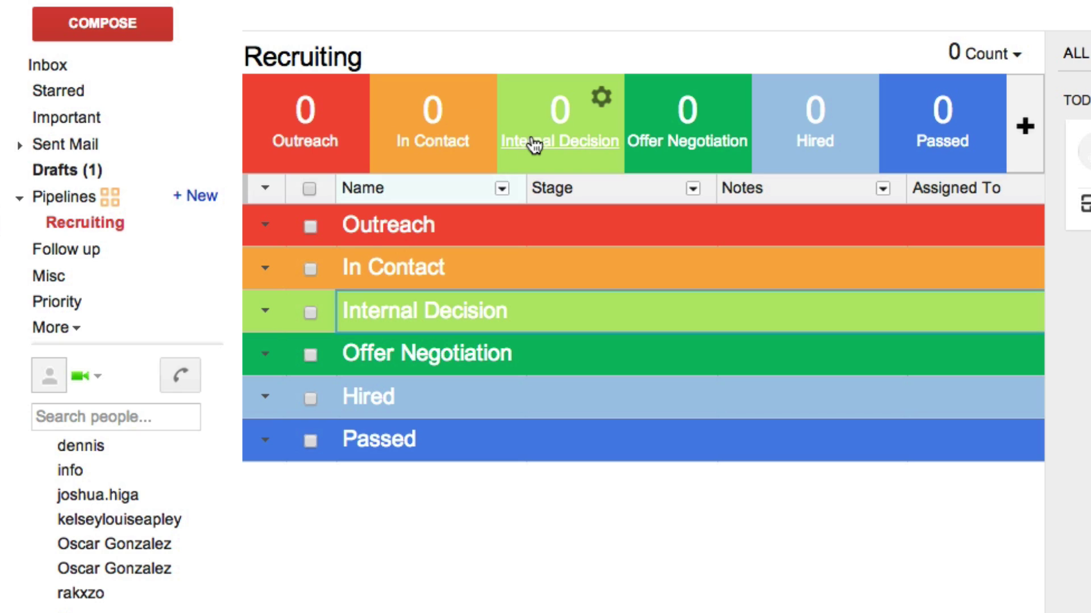
- Rename the Internal Decision stage to 'Application in Progress'
left_click(601, 96)
left_click(653, 136)
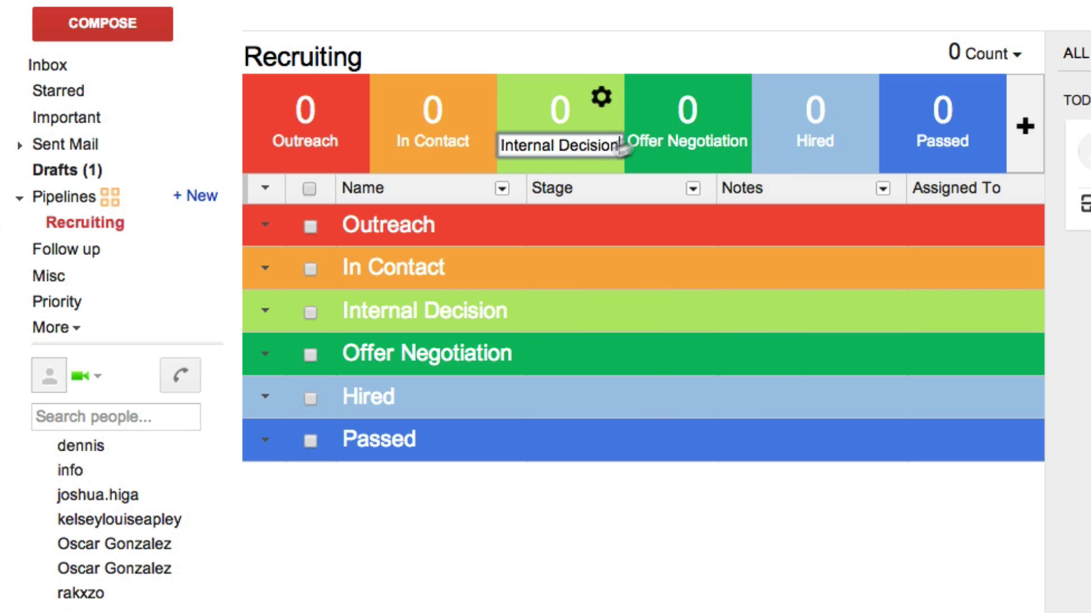
triple_click(571, 147)
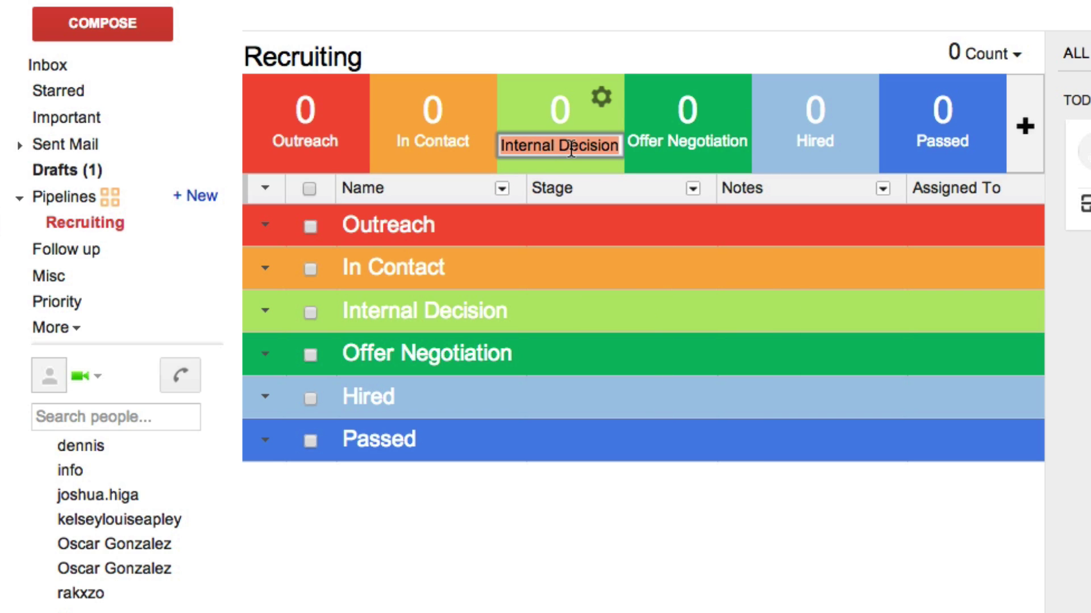
type("Application ")
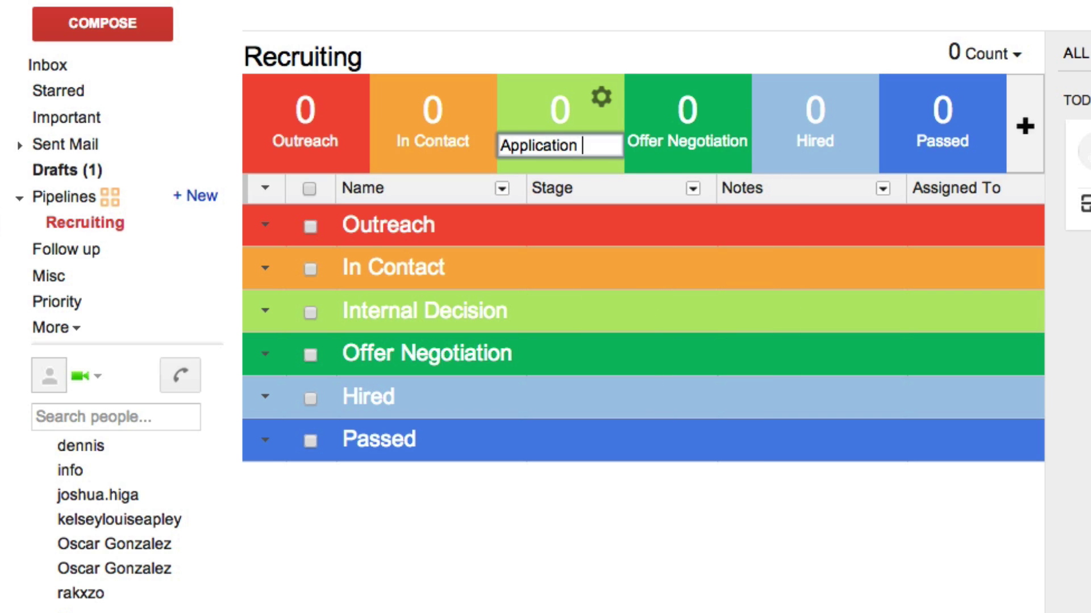
type("in Progress")
mouse_move(662, 112)
- Rename the Offer Negotiation stage to 'Active Affiliate'
left_click(729, 102)
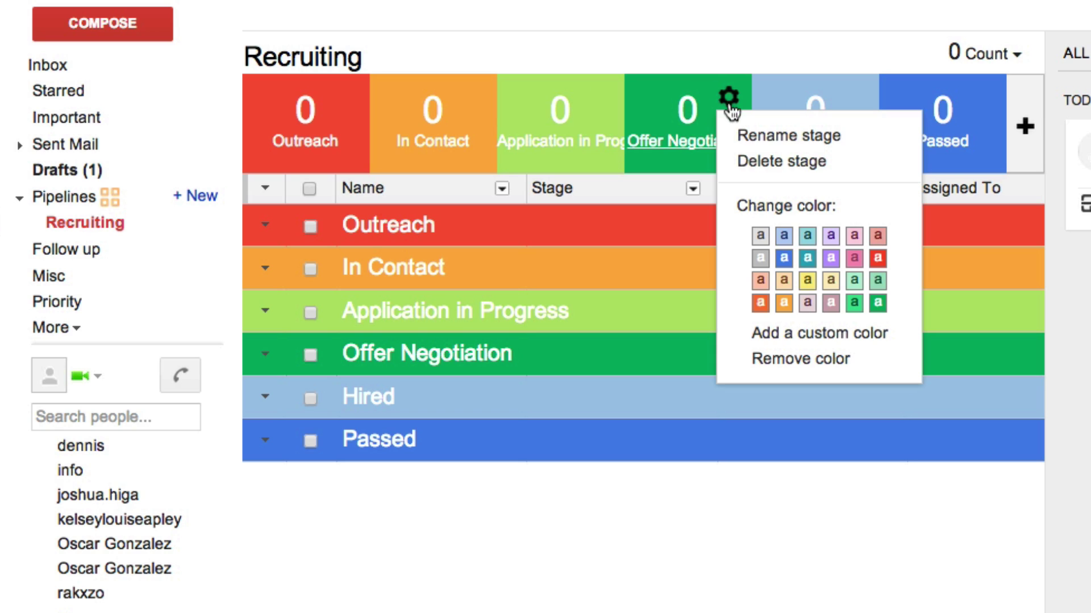
left_click(732, 135)
triple_click(729, 138)
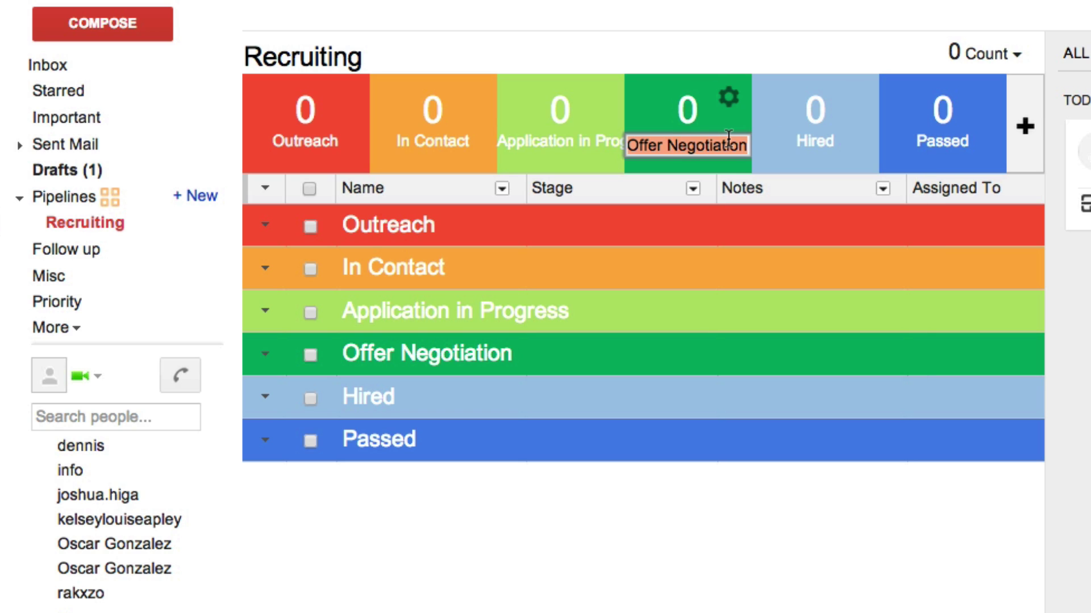
type("Active Affiliate")
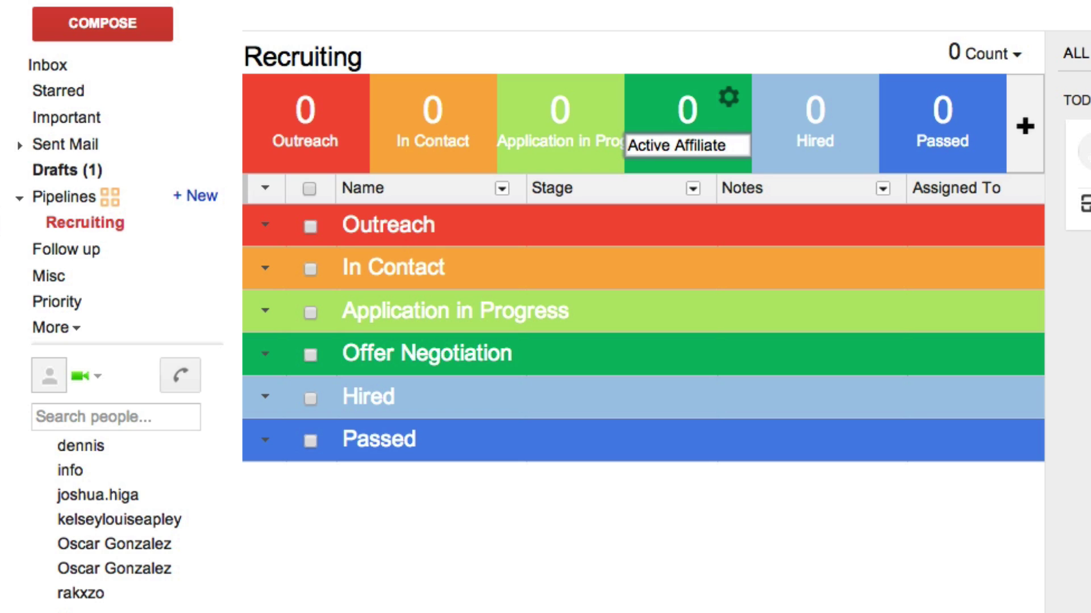
left_click(800, 33)
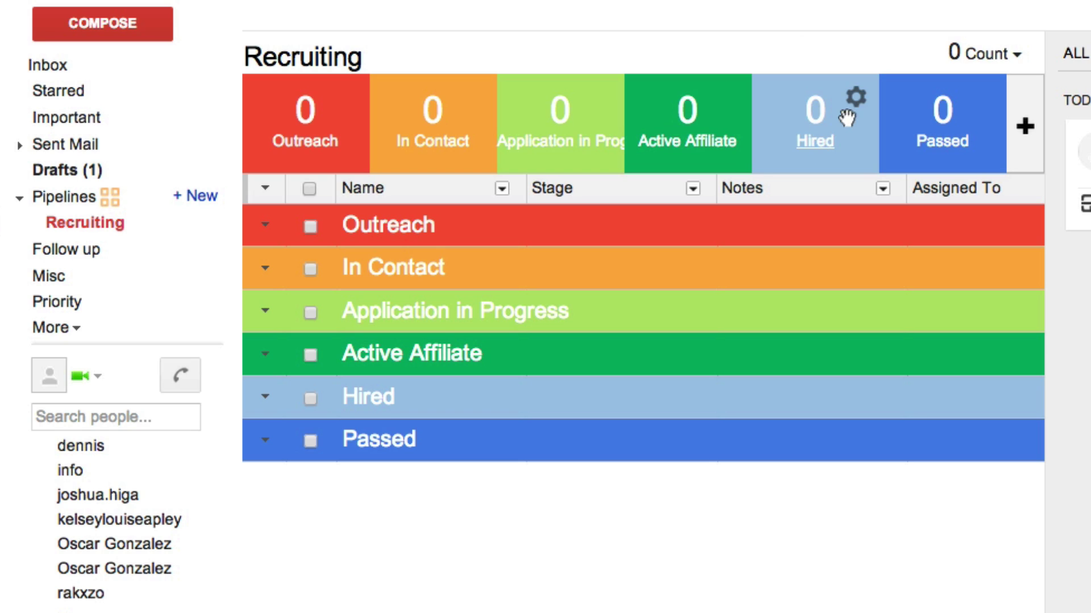
- Rename the Hired stage to 'training'
left_click(855, 97)
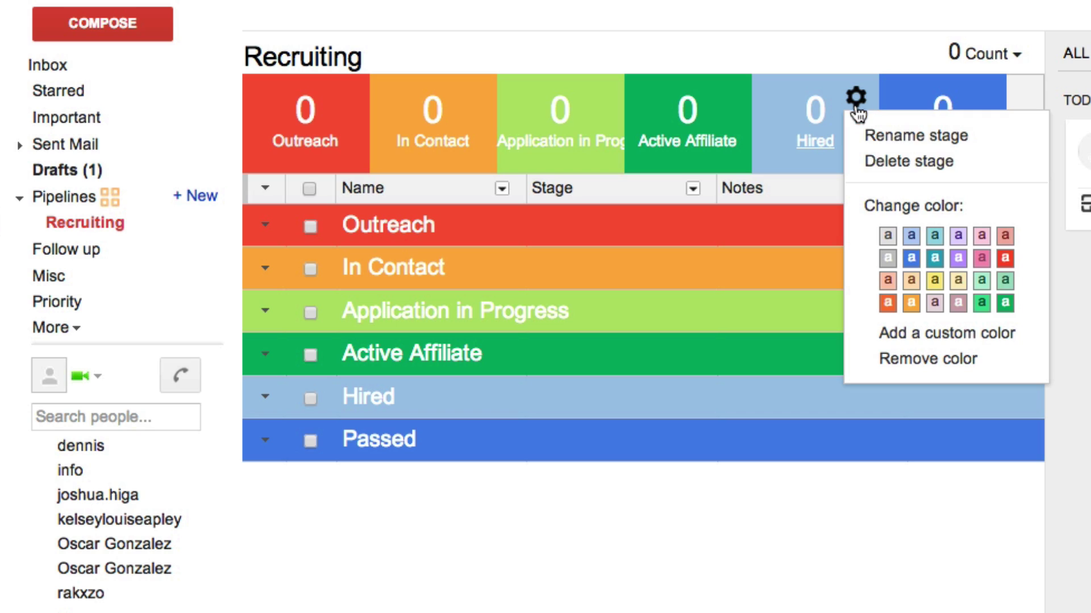
left_click(894, 136)
double_click(843, 142)
type("trai")
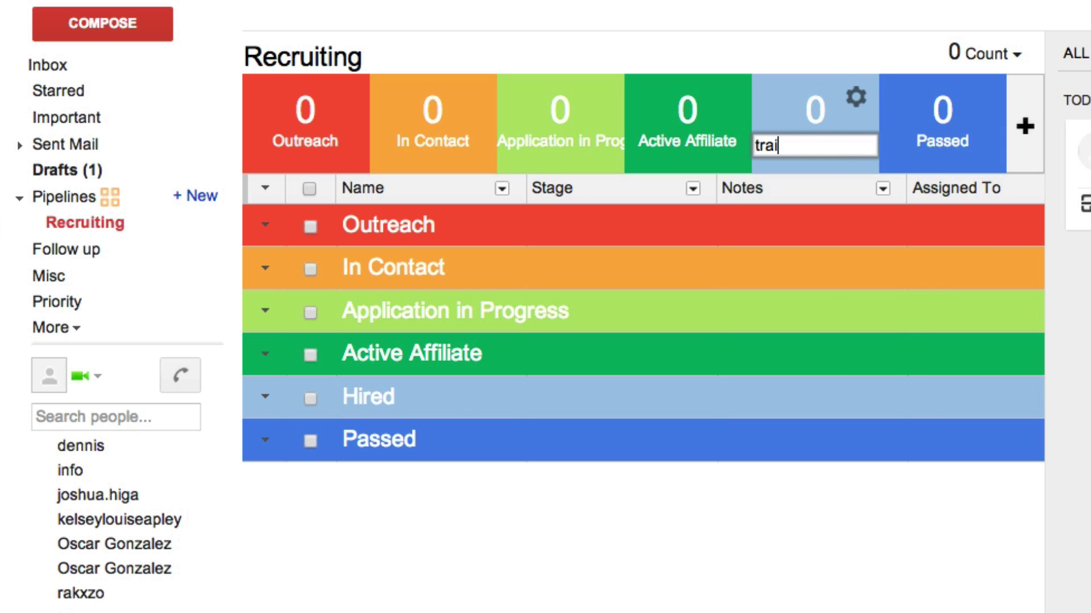
type("ning")
key("Return")
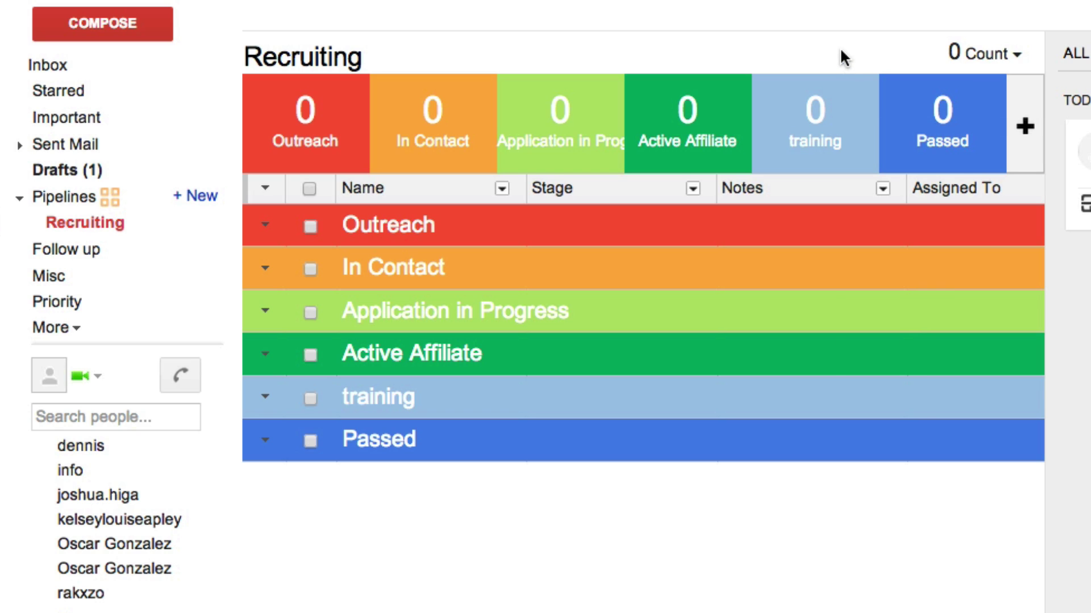
- Drop the training stage back in place and permanently delete the Passed stage
left_click_drag(732, 76, 798, 113)
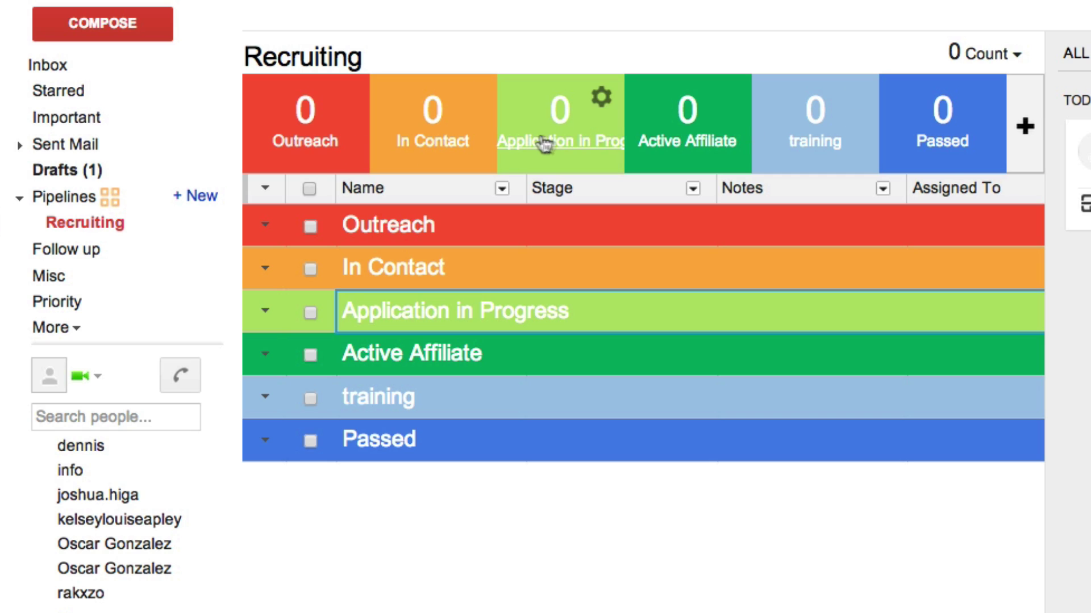
mouse_move(808, 97)
left_mouse_down()
mouse_move(706, 92)
mouse_move(807, 97)
left_mouse_up()
left_click(983, 96)
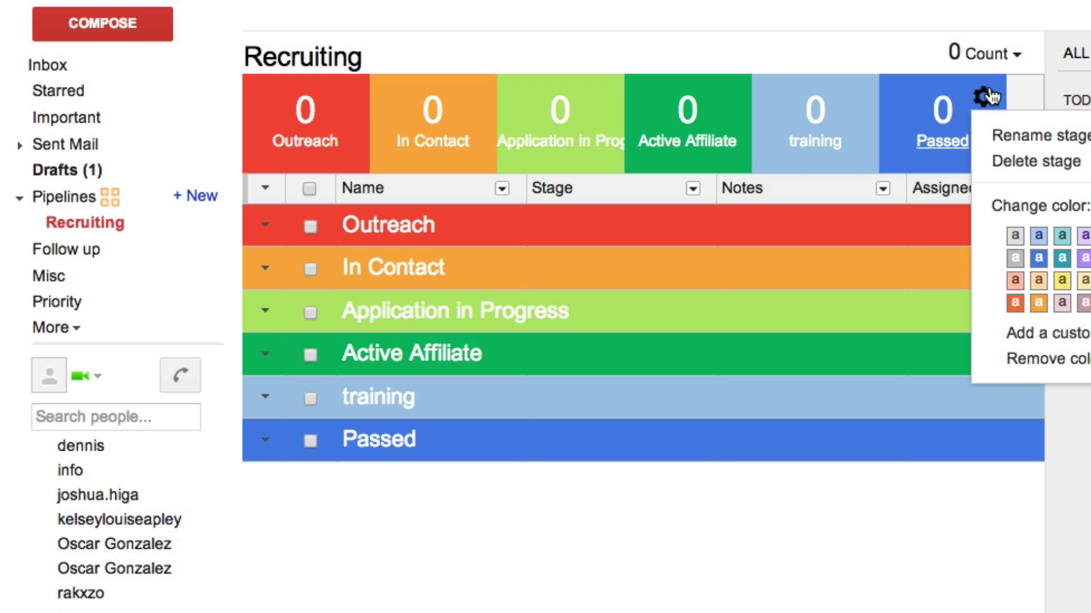
left_click(1008, 164)
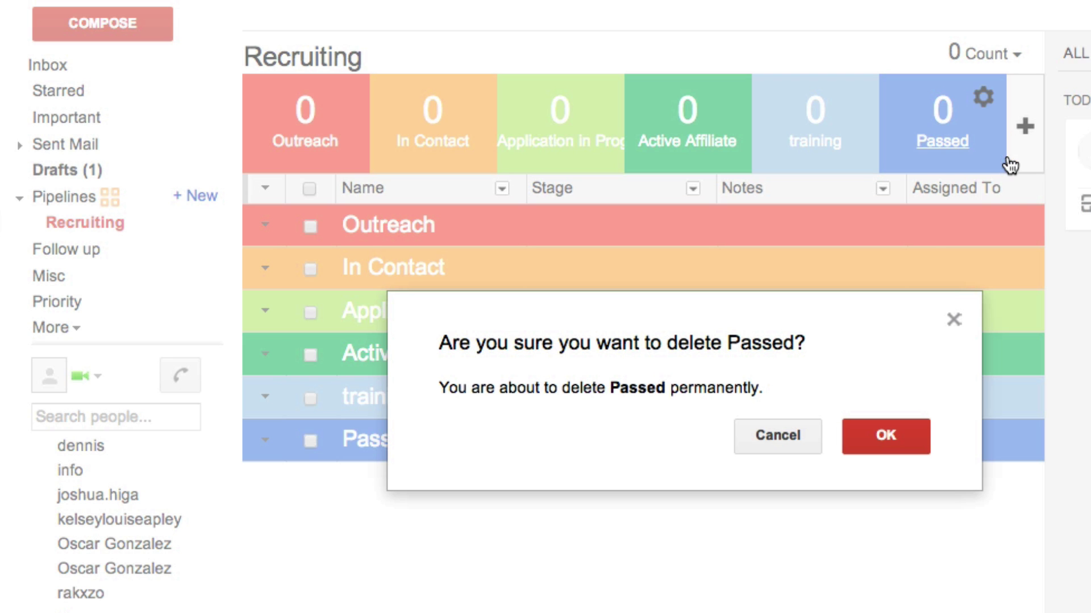
left_click(911, 433)
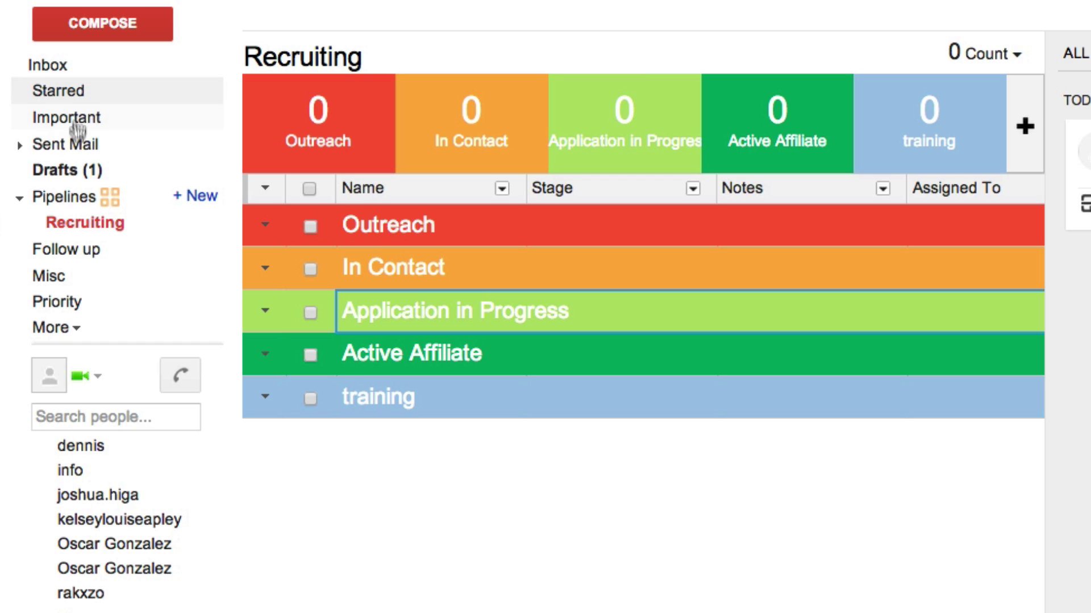
- In Sent Mail, file the Introduction and invitation email into a suggested Recruiting box
left_click(36, 151)
left_click(20, 146)
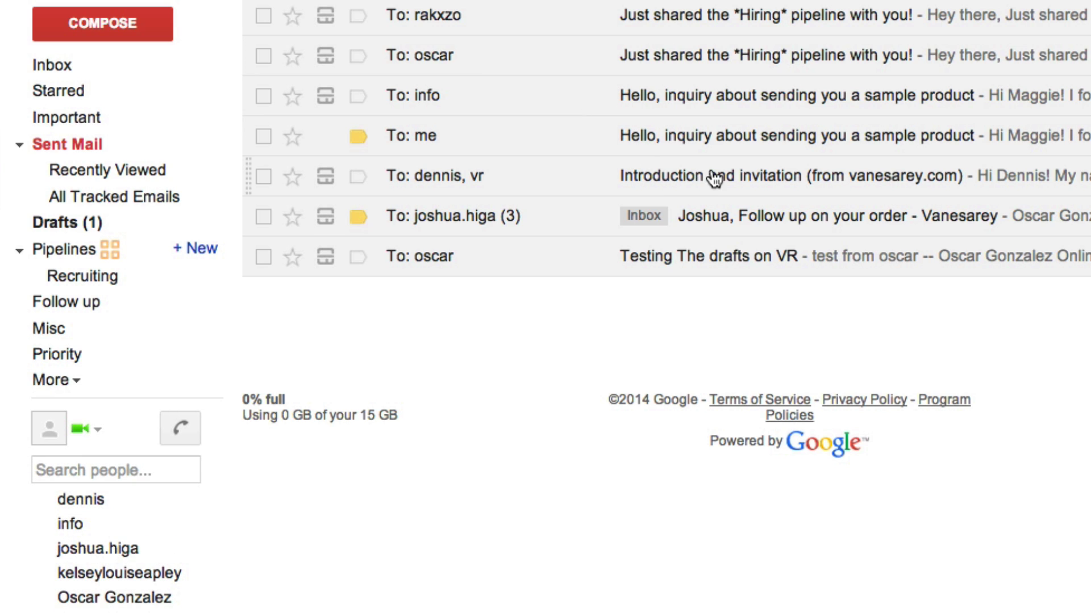
left_click(264, 176)
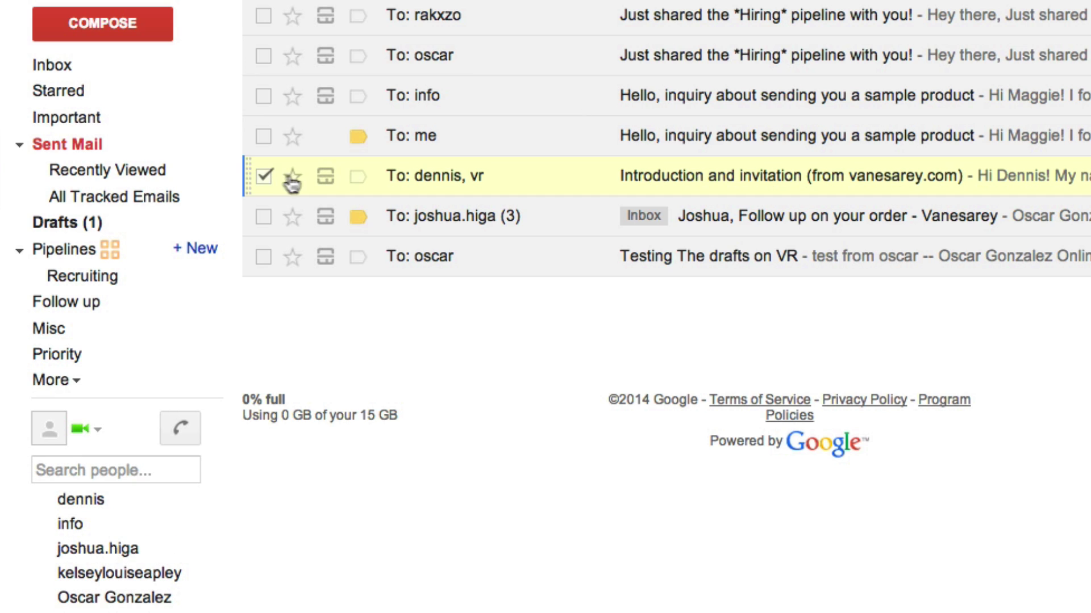
left_click(327, 181)
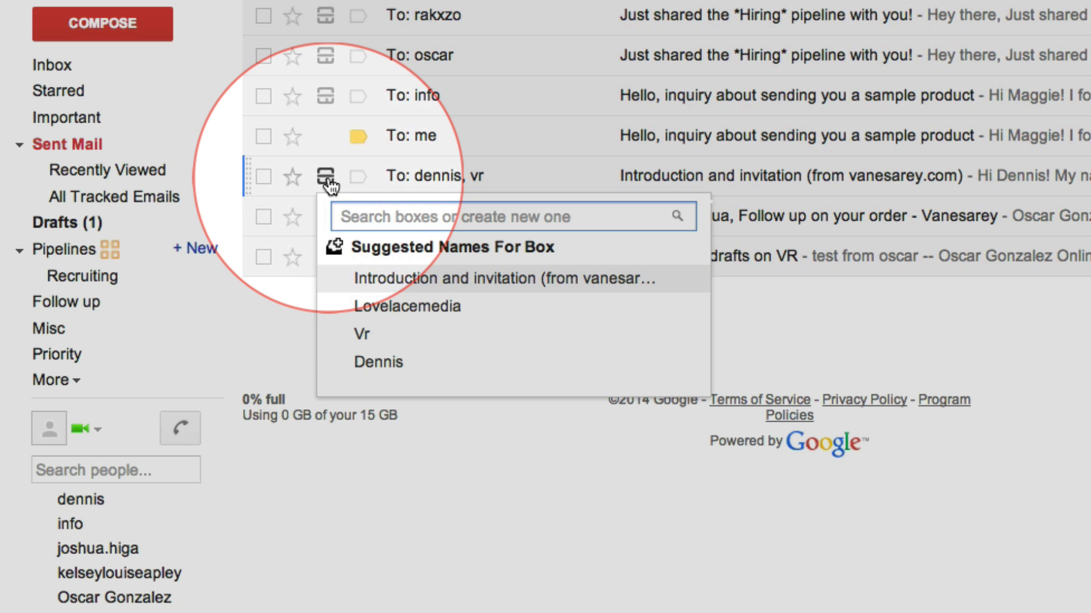
left_click(409, 363)
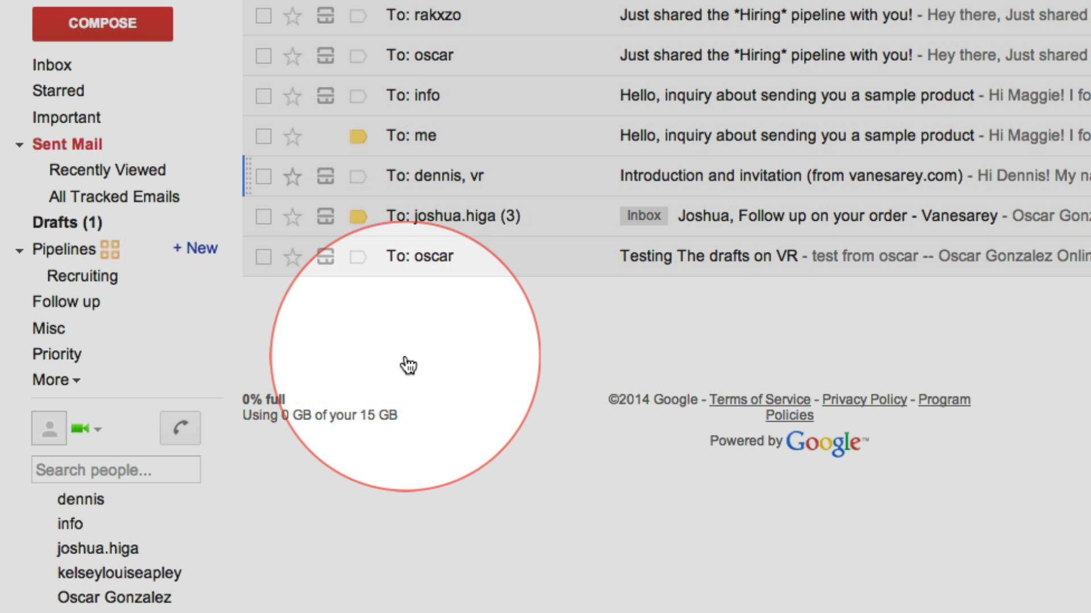
- File the sample-product inquiry sent to info into a suggested box, then open Recruiting
mouse_move(430, 180)
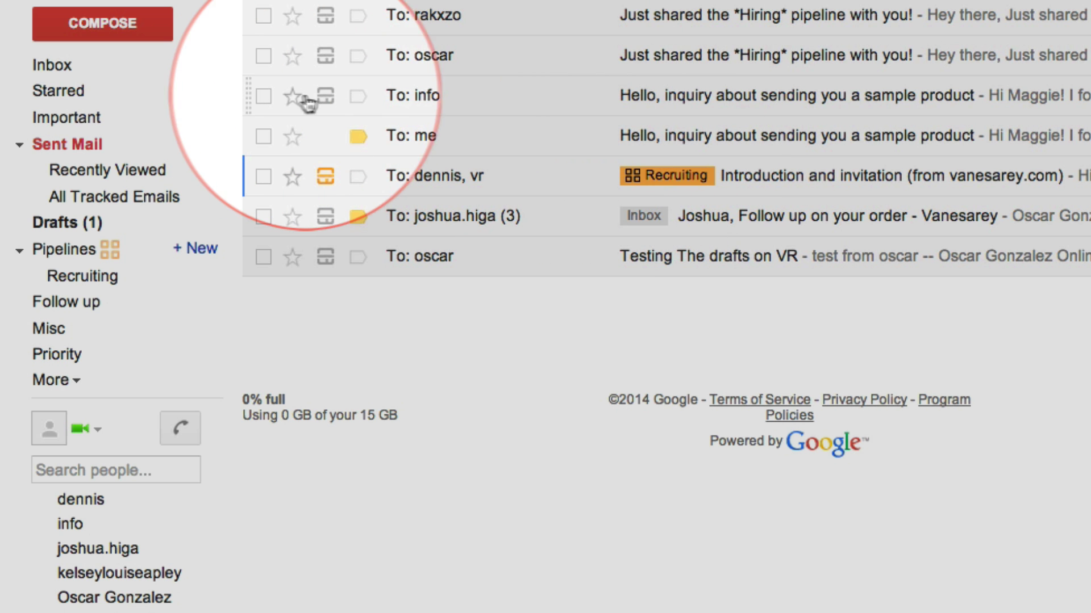
left_click(325, 96)
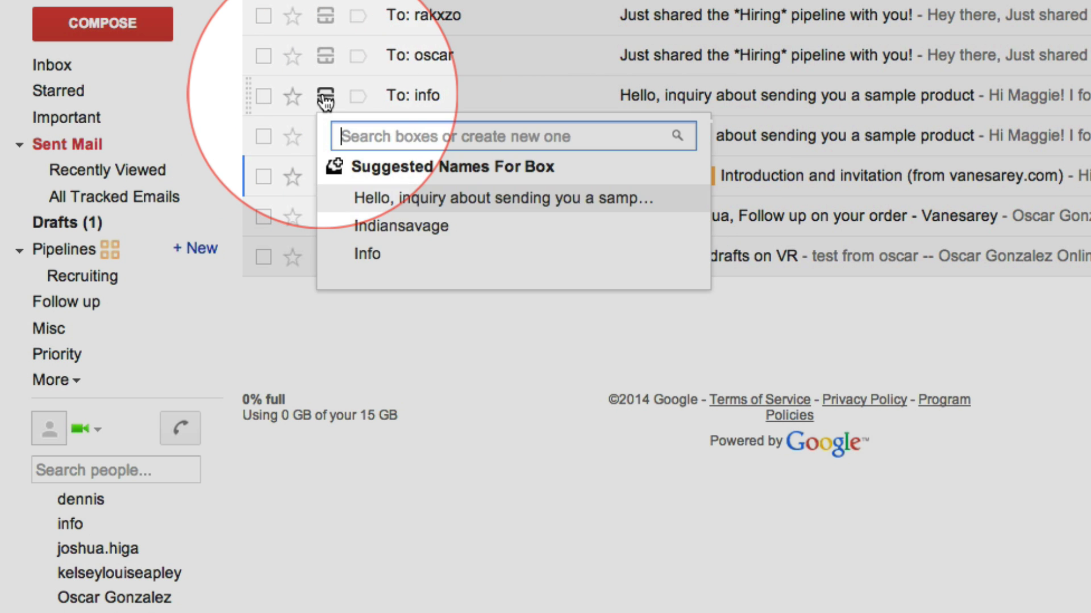
left_click(397, 228)
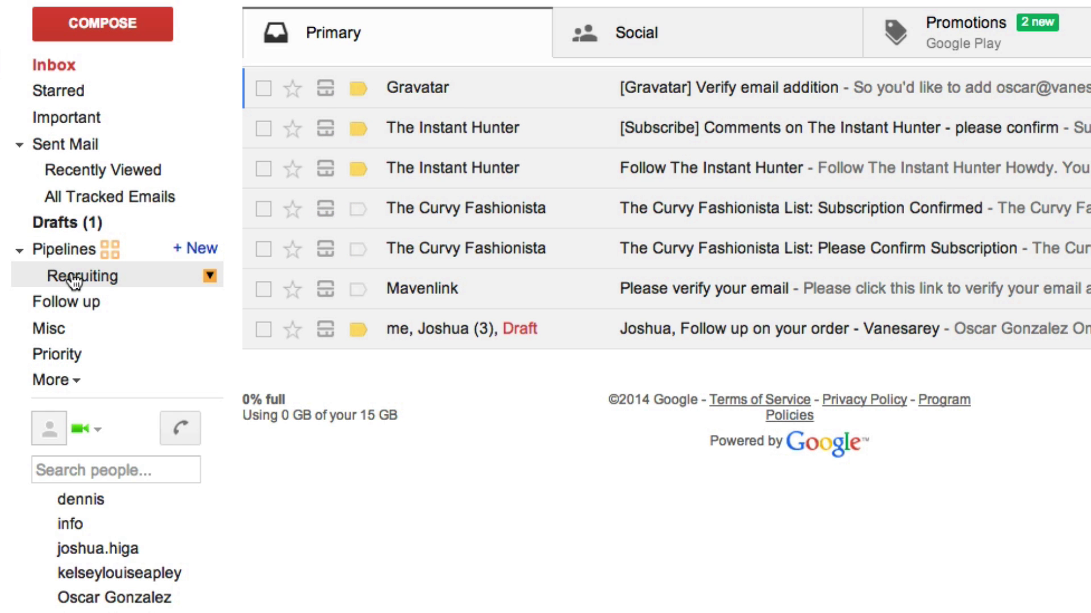
left_click(74, 278)
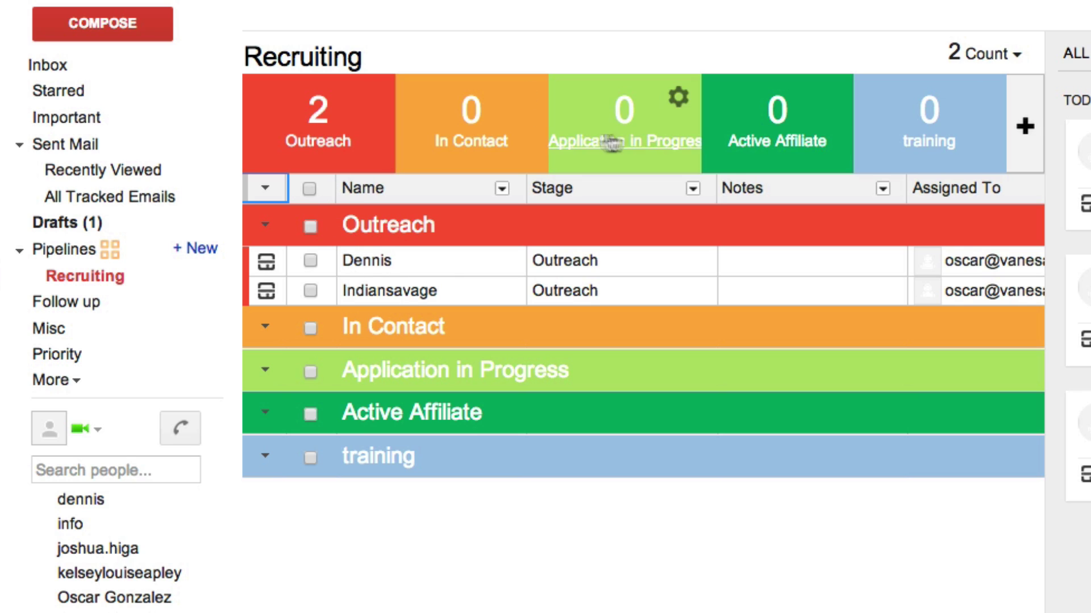
- Drag the training stage header left so it sits before Active Affiliate
left_click_drag(929, 136, 742, 133)
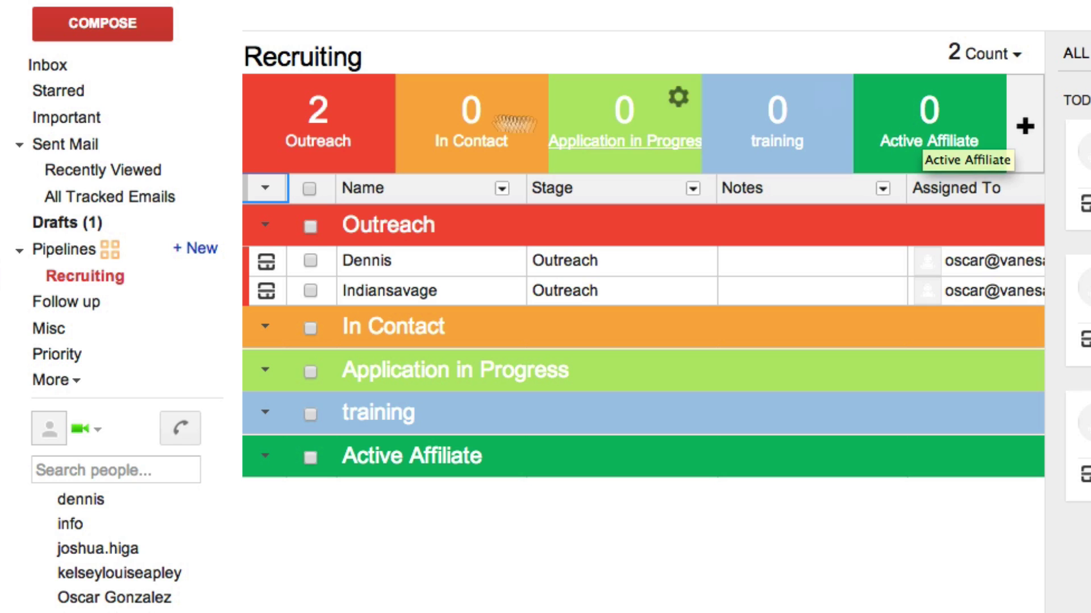
mouse_move(98, 279)
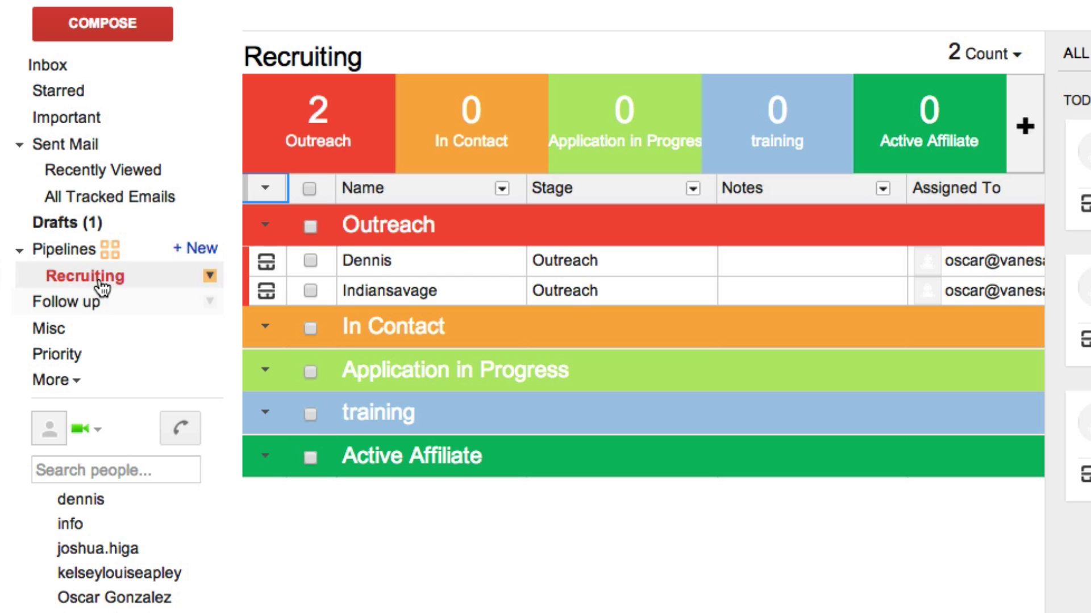
- Give the first Outreach box a 'Follow up' reminder for Monday 06/16/14 at 8:00am, then go back to the inbox
left_click(414, 259)
left_click(267, 264)
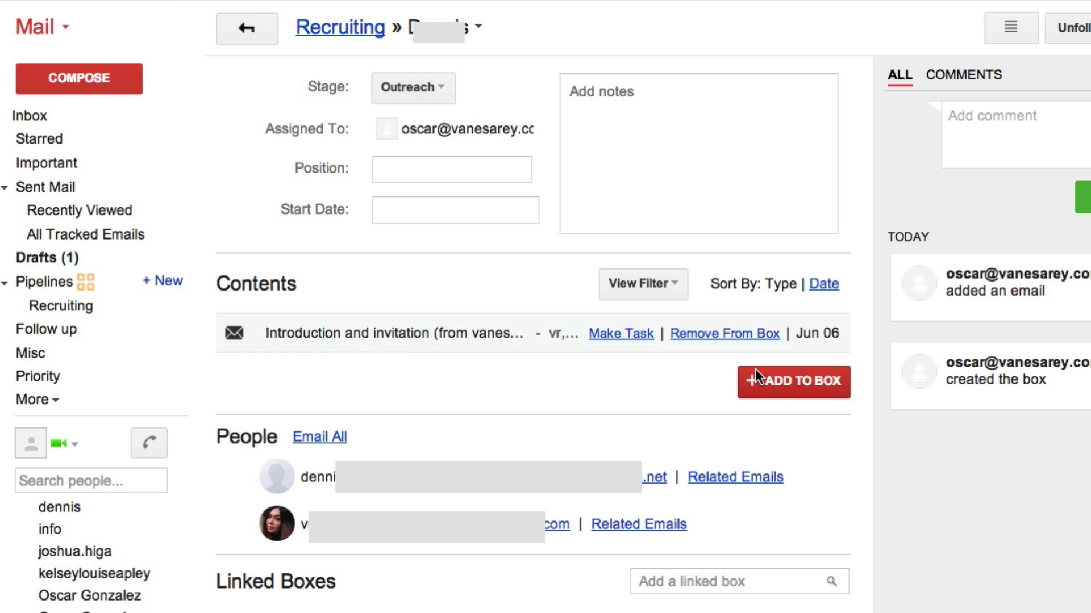
left_click(787, 382)
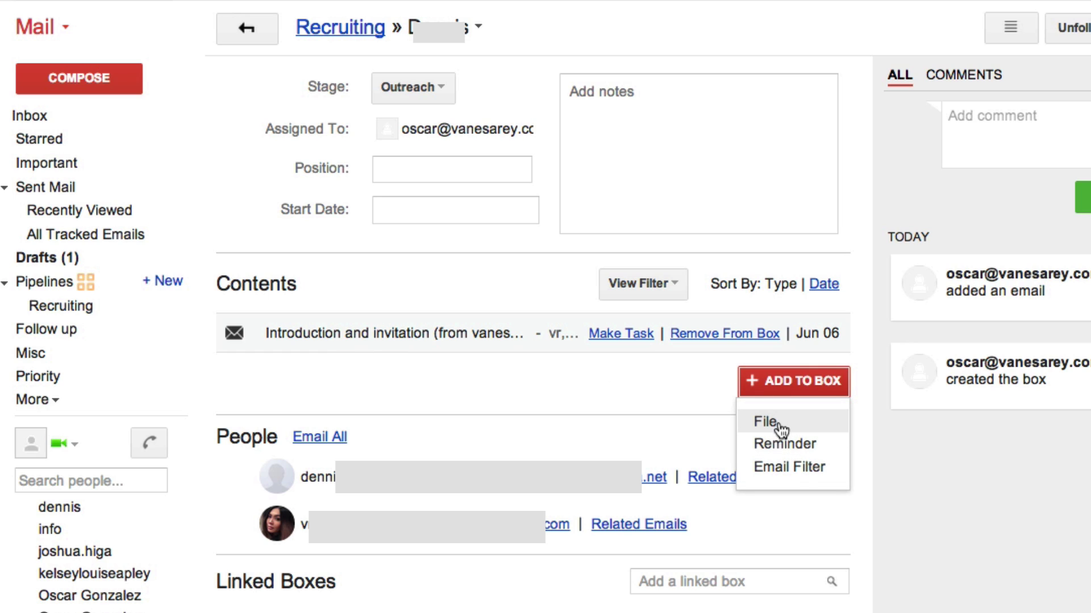
left_click(778, 452)
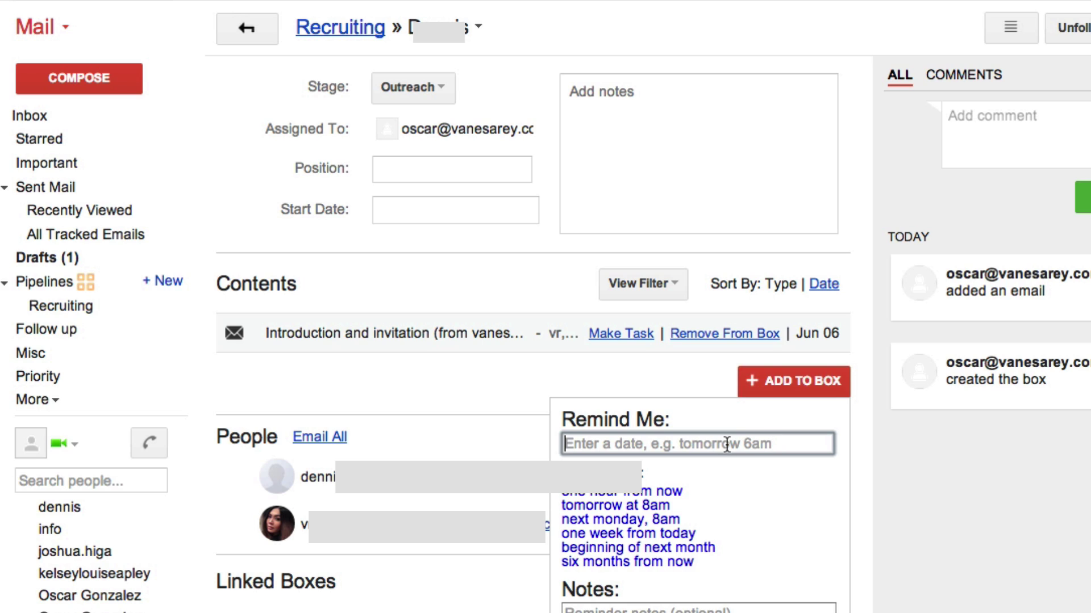
left_click(648, 519)
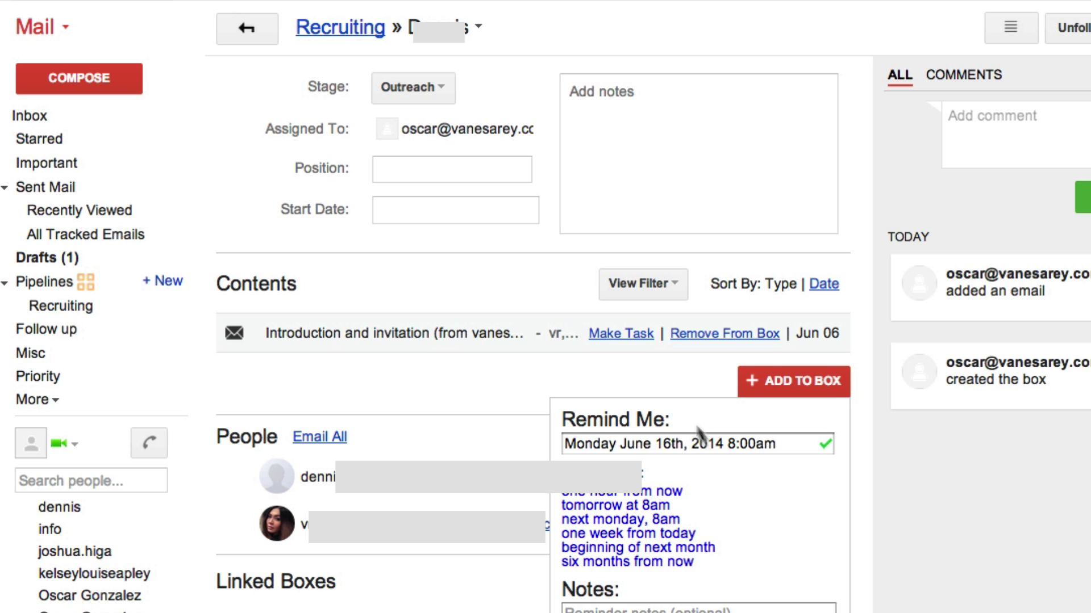
left_click(699, 608)
type("Follow up")
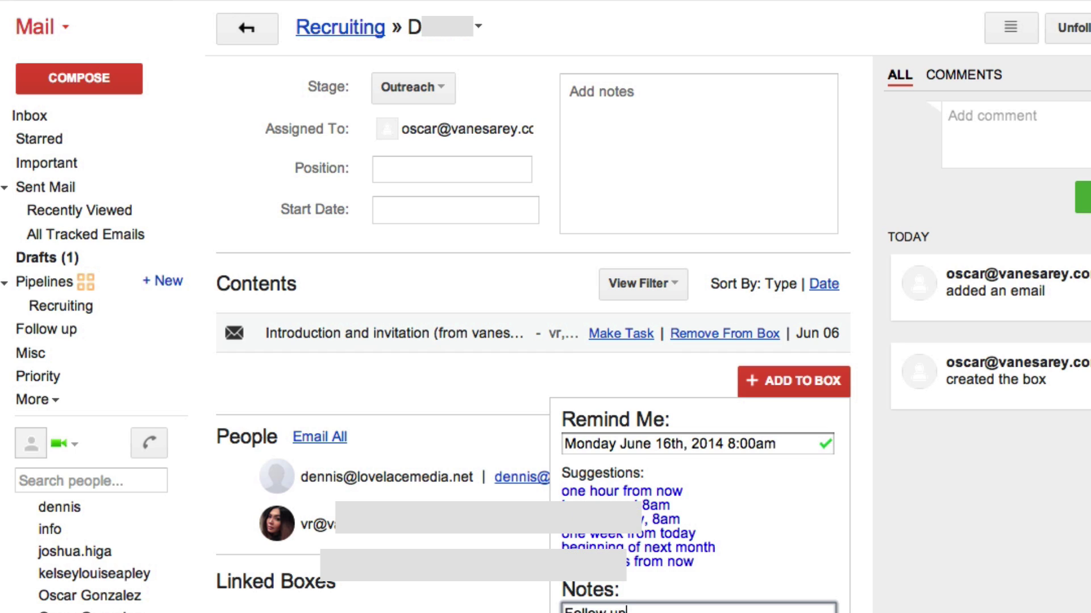
key("Return")
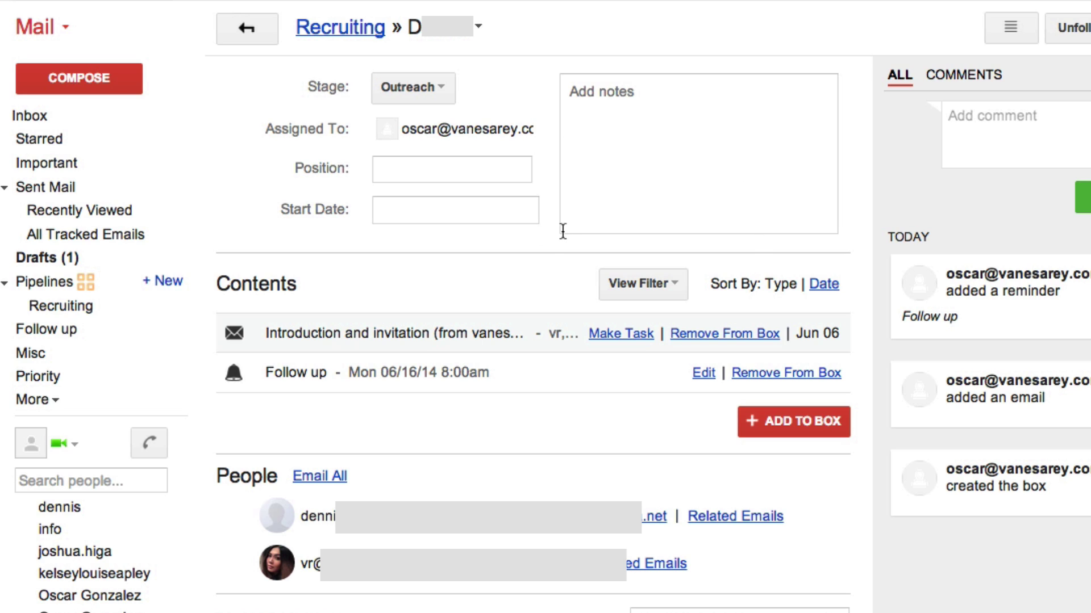
left_click(87, 286)
left_click(86, 287)
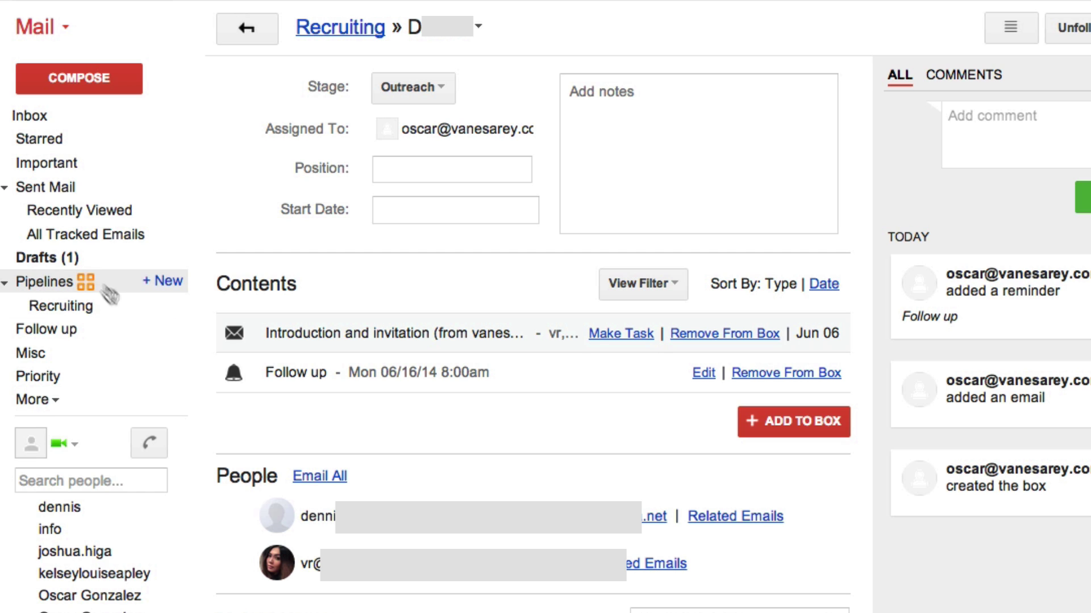
left_click(44, 115)
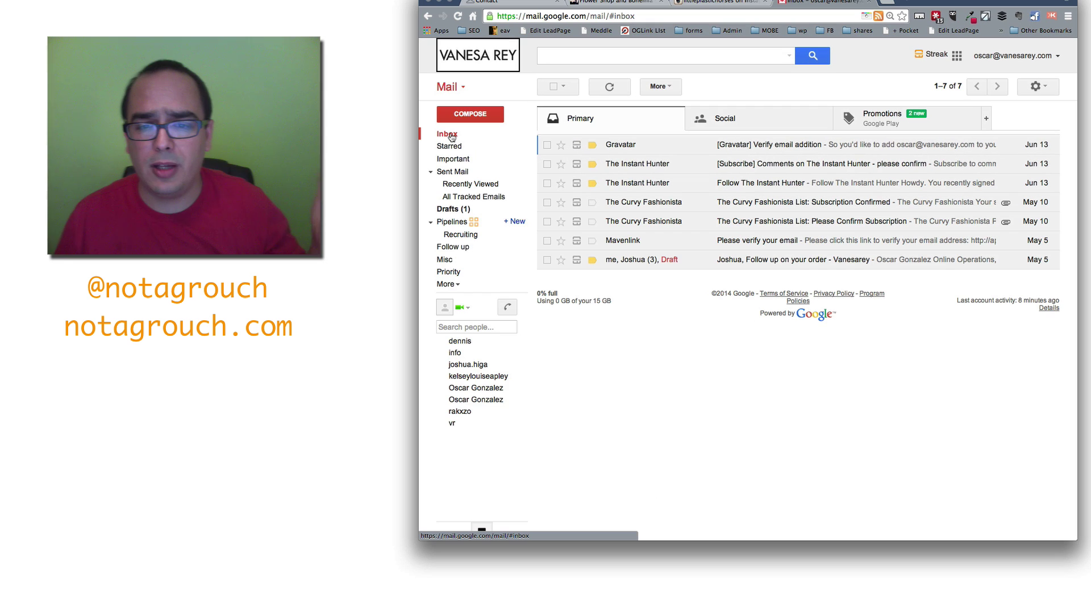